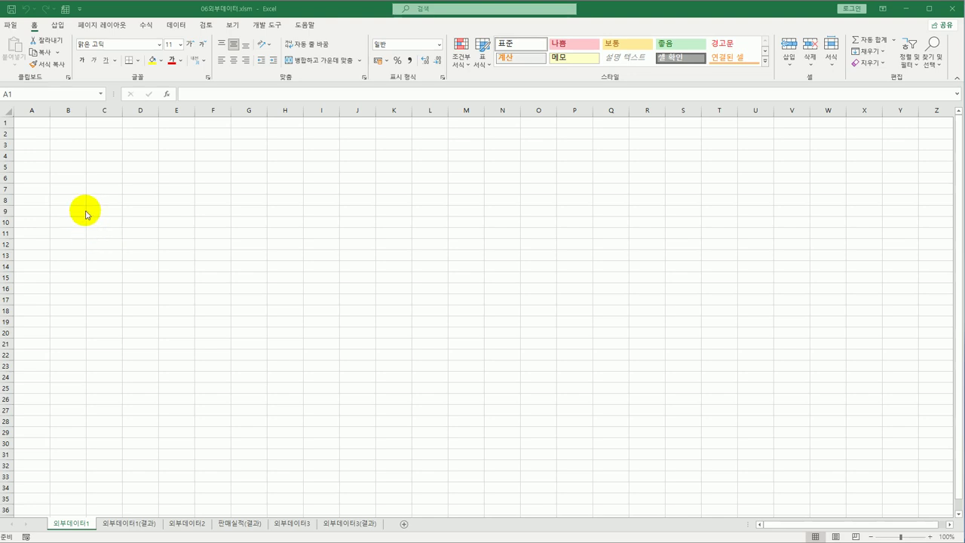
# - Review the target range A3:H8 and the comma-separated contents of the source file 자격시험자료.txt
pyautogui.click(35, 143)
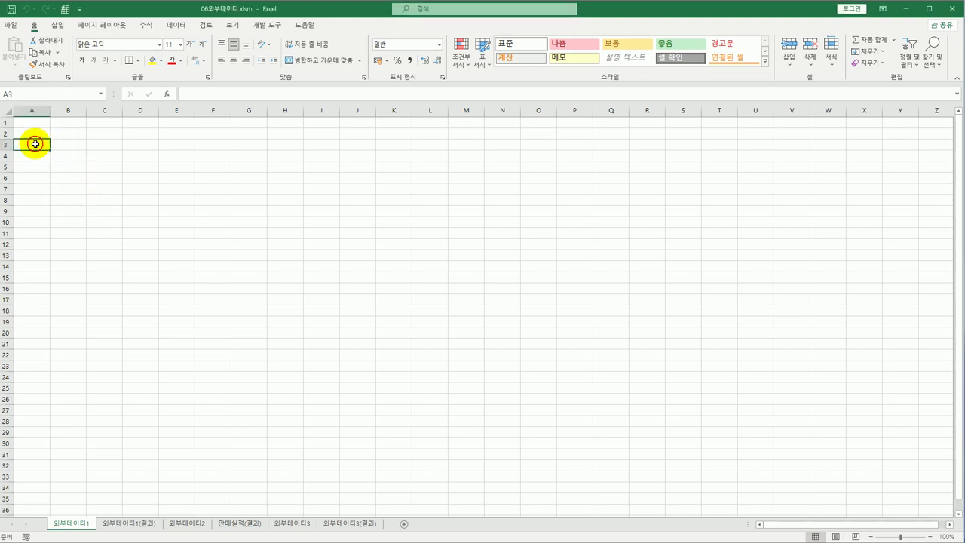
pyautogui.moveTo(36, 143); pyautogui.dragTo(272, 199)
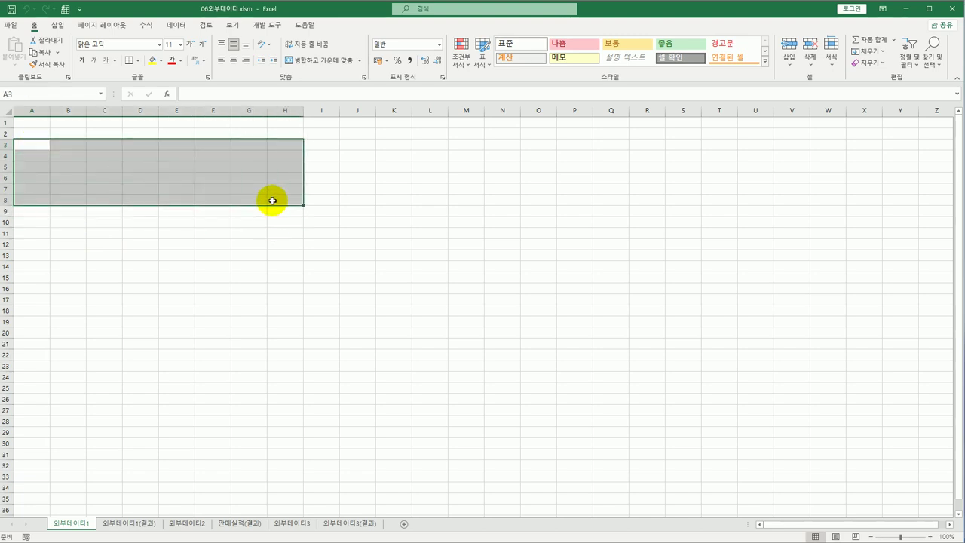
pyautogui.click(272, 200)
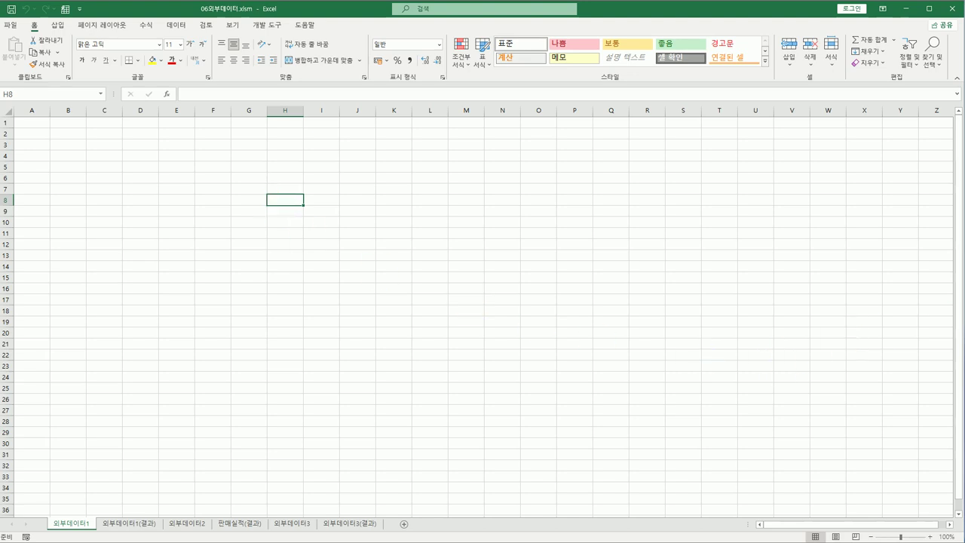
pyautogui.moveTo(964, 151); pyautogui.dragTo(592, 122)
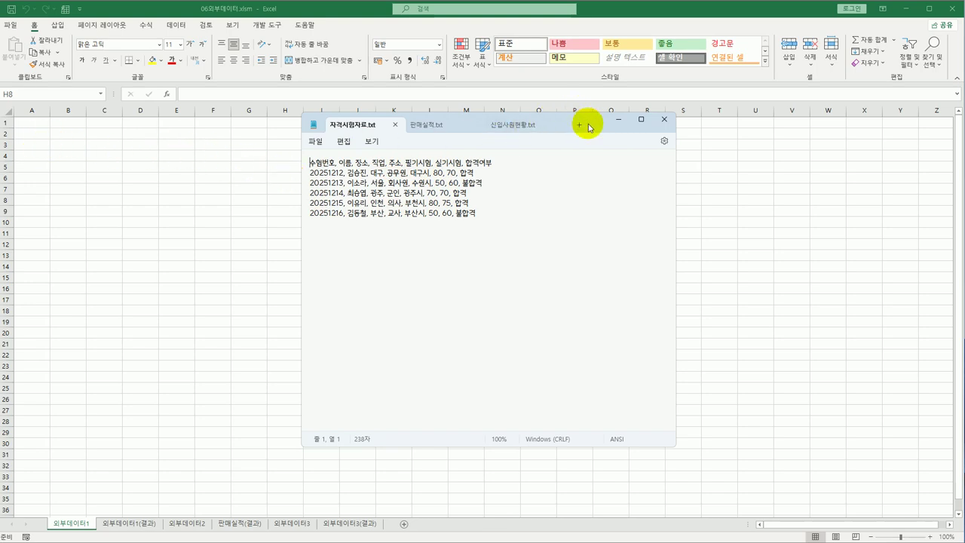
pyautogui.moveTo(593, 123); pyautogui.dragTo(964, 165)
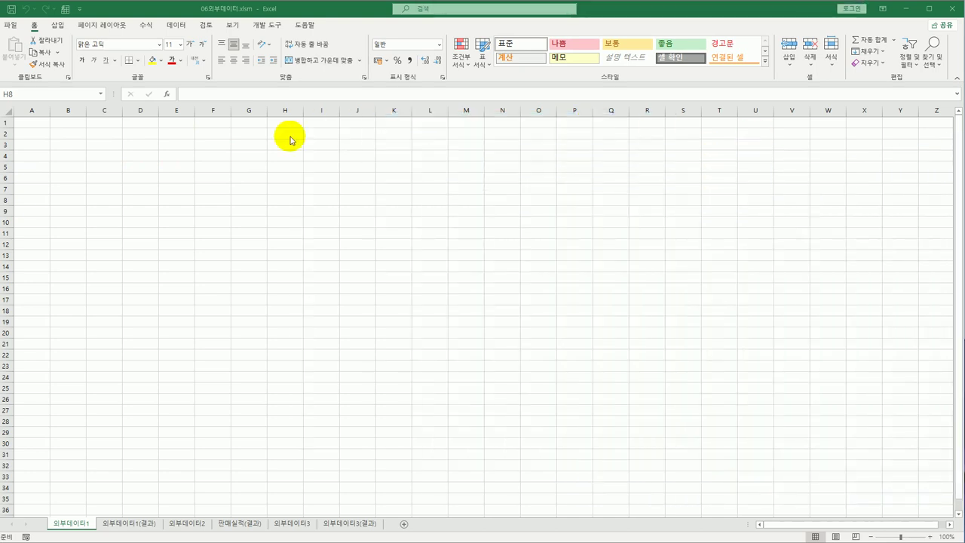
# - Start a text/CSV import of 자격시험자료.txt with cell A3 of the 외부데이터1 sheet as the active cell
pyautogui.click(38, 145)
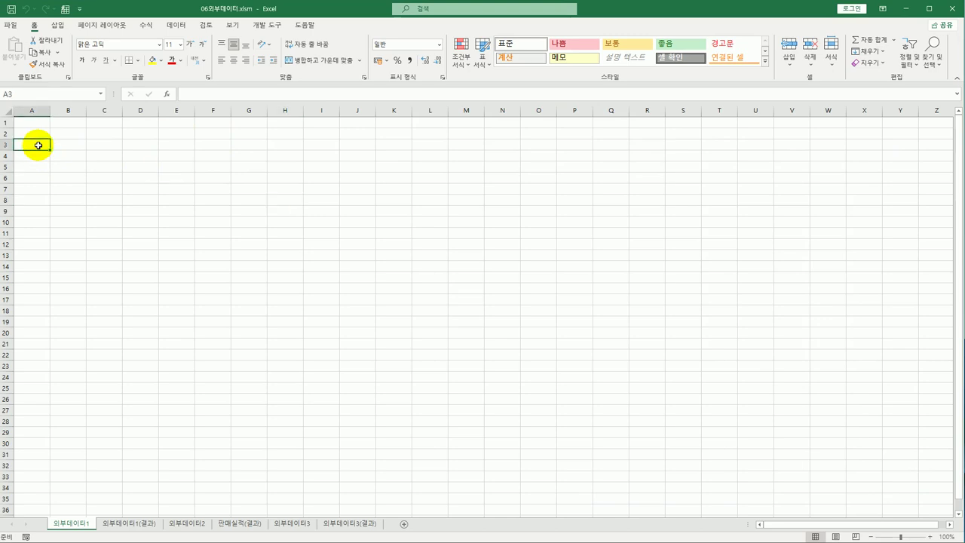
pyautogui.click(174, 27)
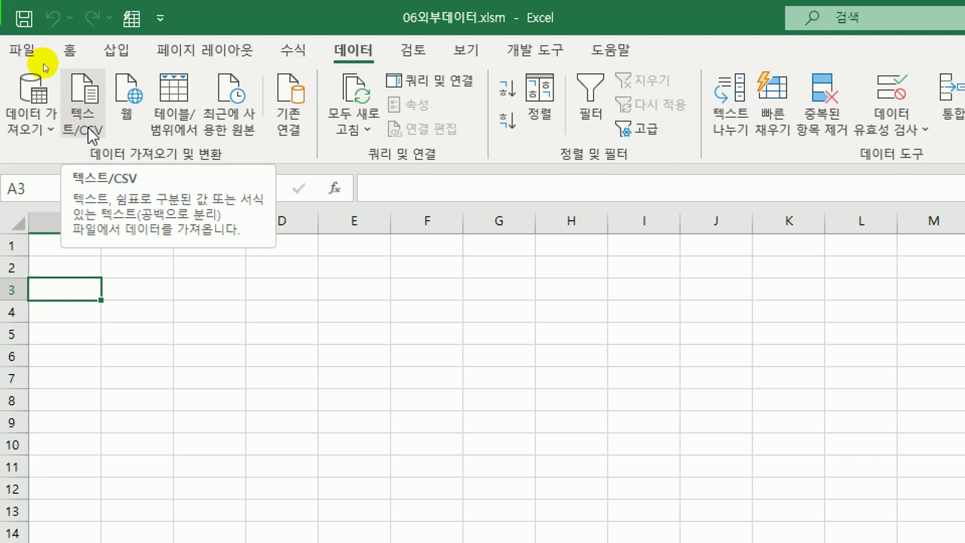
pyautogui.click(91, 134)
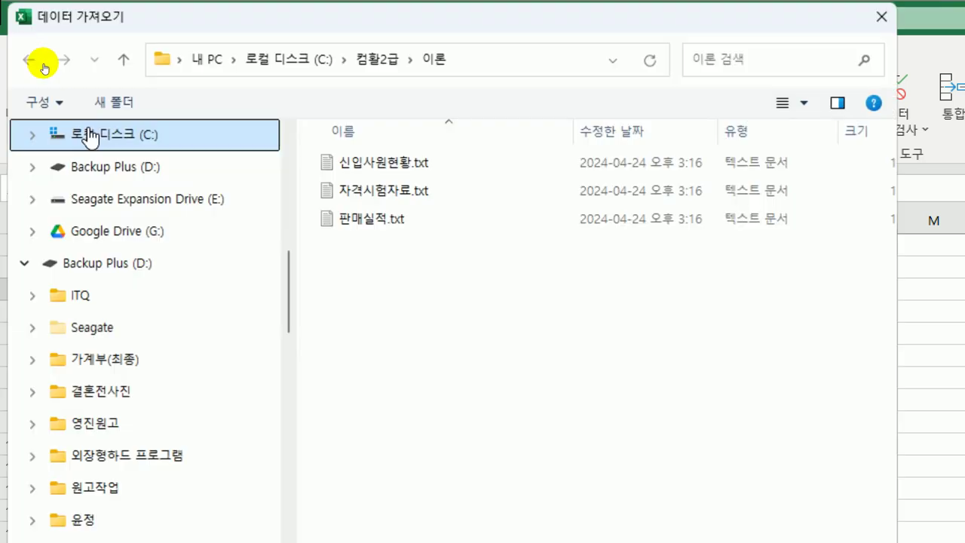
pyautogui.click(399, 194)
pyautogui.doubleClick(397, 193)
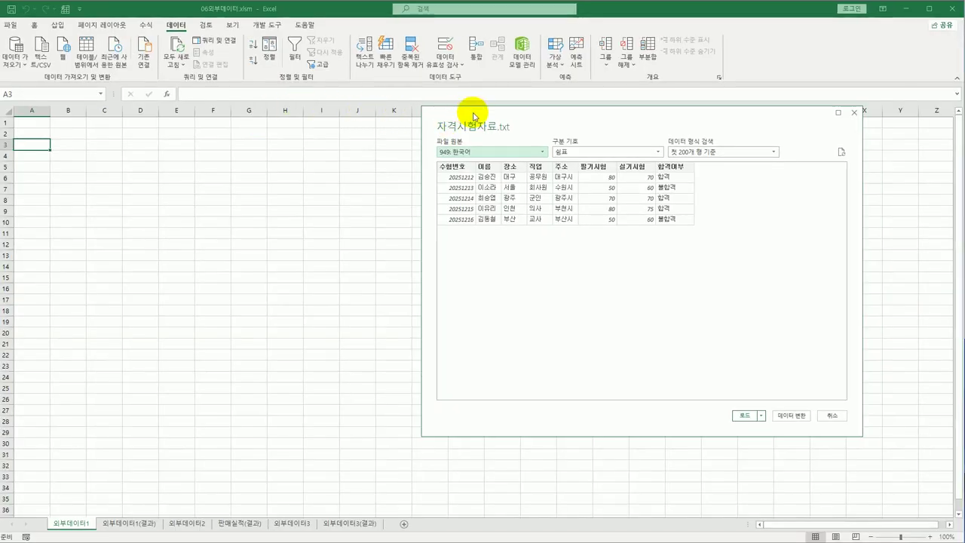
# - Load the comma-delimited exam data as a table into the existing worksheet 외부데이터1 at cell A3
pyautogui.moveTo(463, 115); pyautogui.dragTo(212, 104)
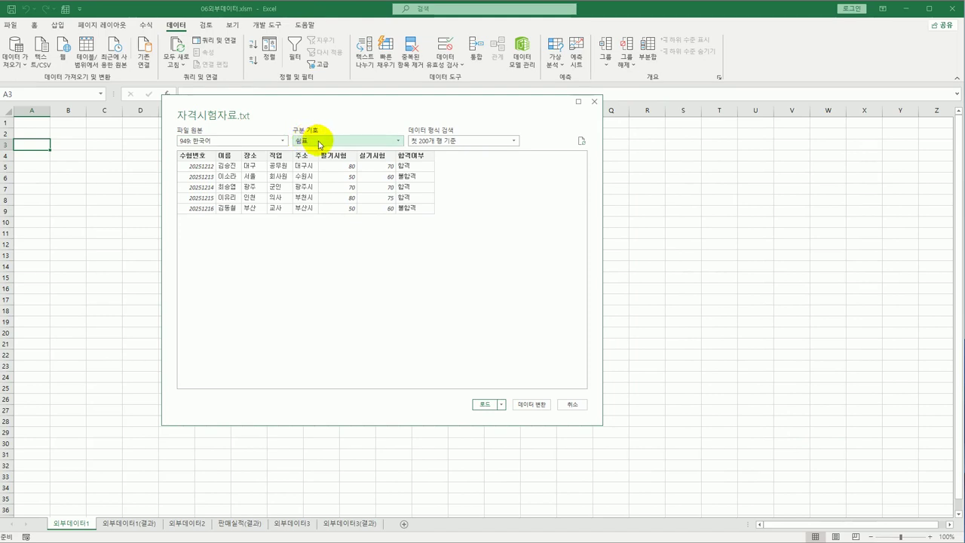
pyautogui.click(501, 404)
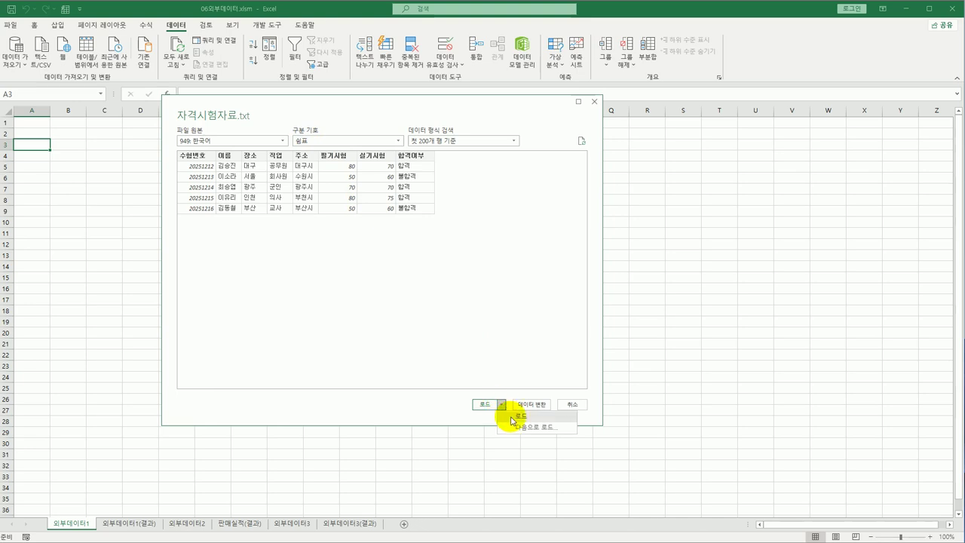
pyautogui.click(516, 426)
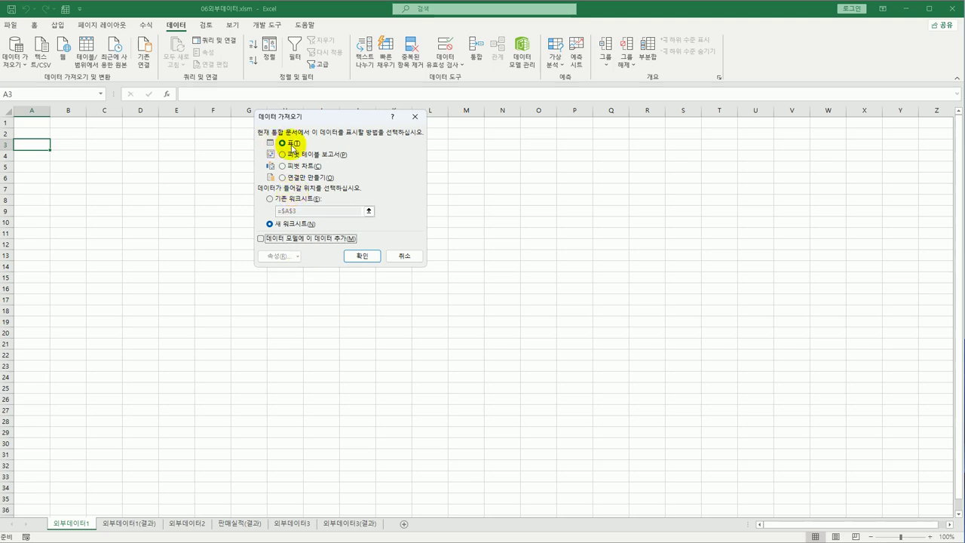
pyautogui.click(270, 198)
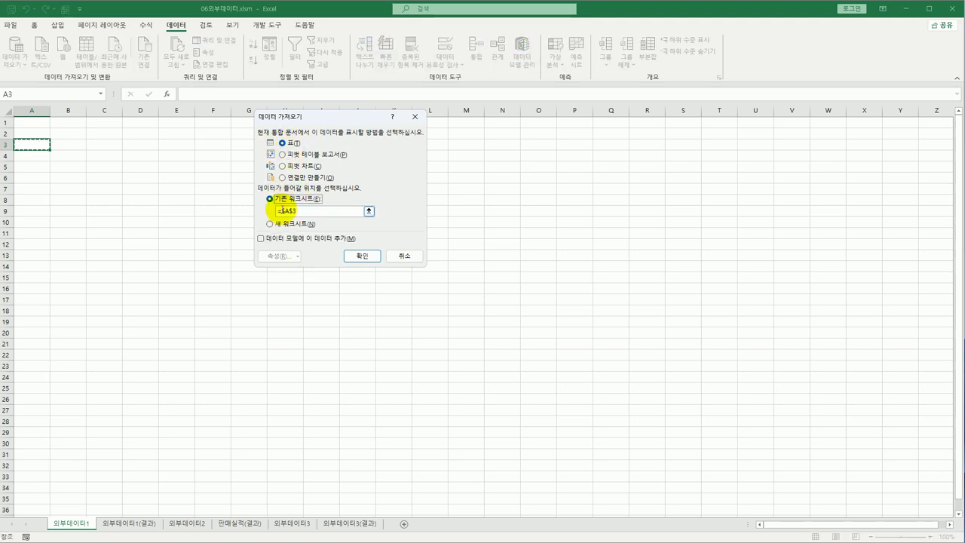
pyautogui.click(42, 145)
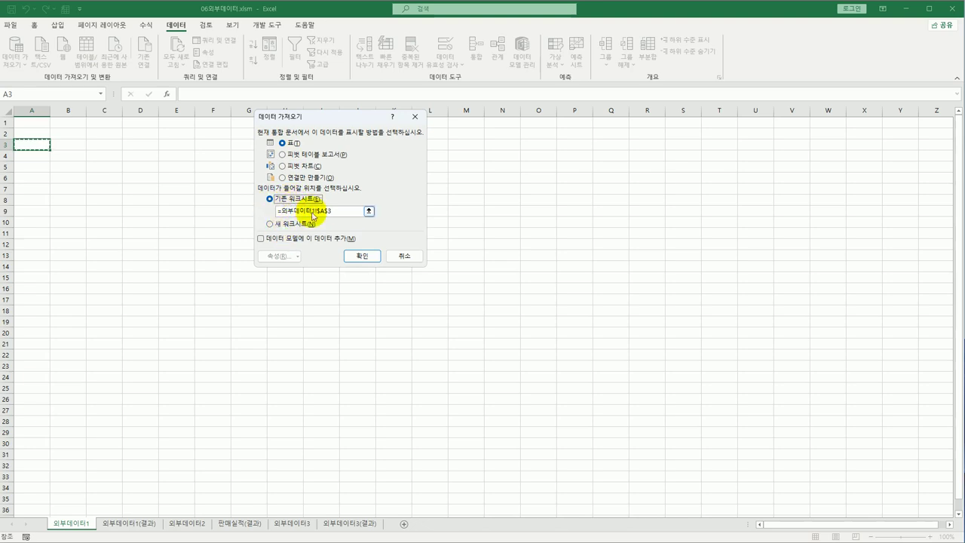
pyautogui.click(363, 255)
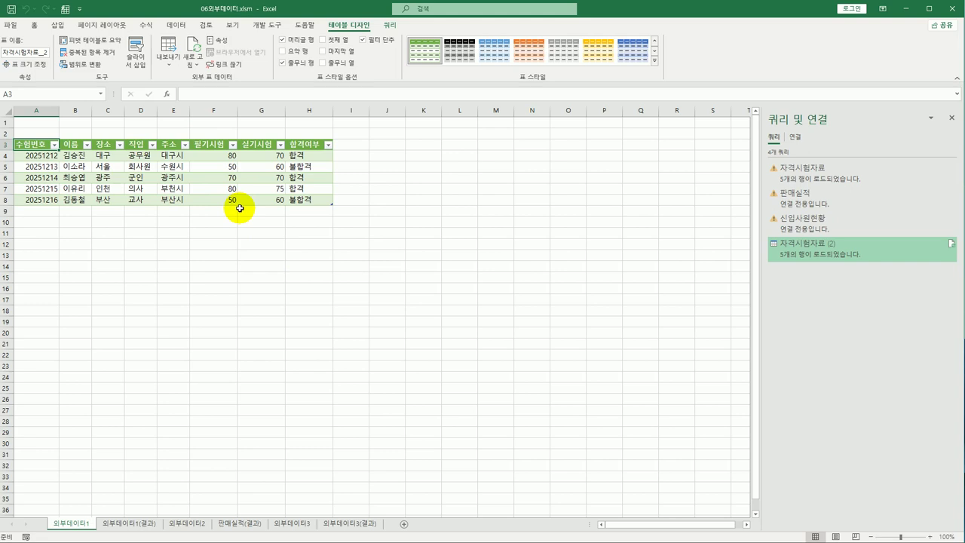
# - Compare the imported table on 외부데이터1 with the reference table on the 외부데이터1(결과) sheet
pyautogui.click(129, 523)
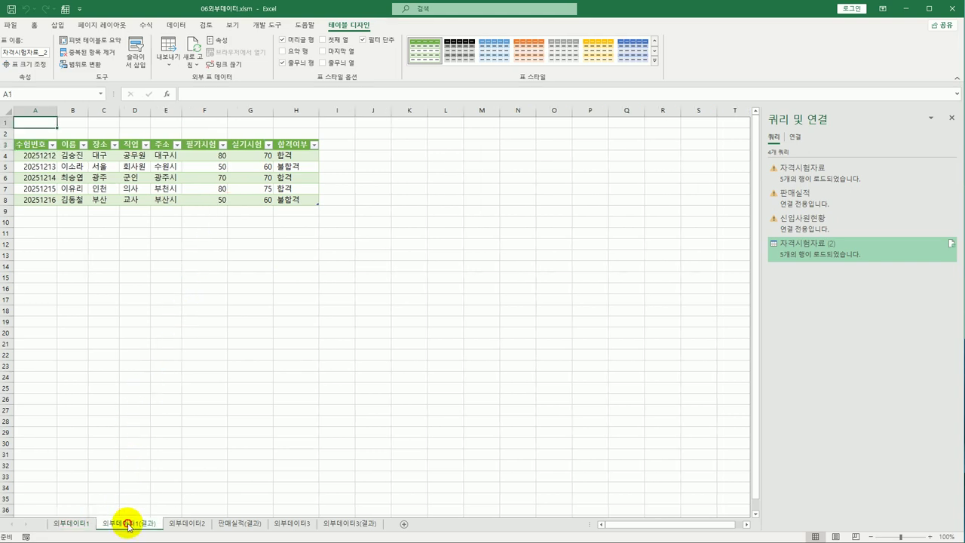
pyautogui.click(73, 524)
pyautogui.click(124, 524)
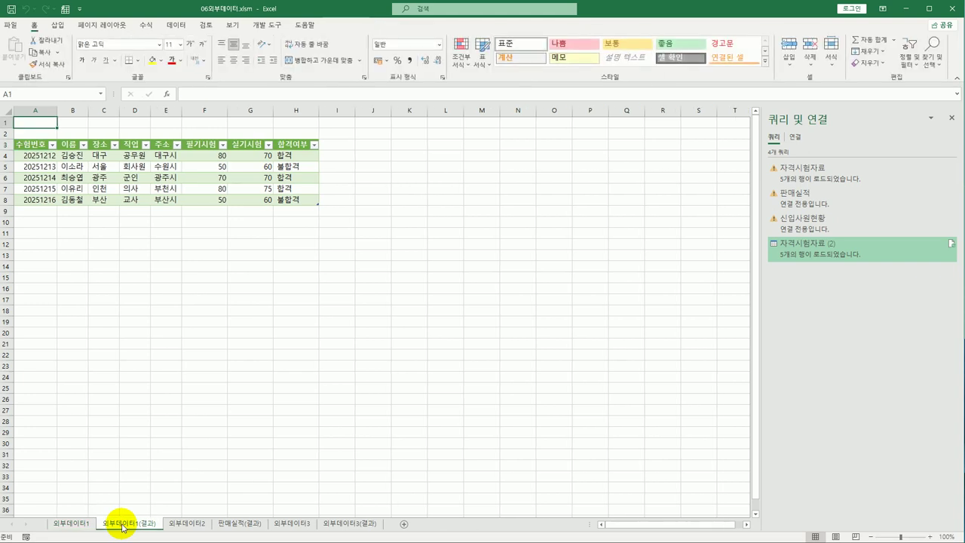
# - Switch to the 외부데이터2 sheet and review the space-separated contents of 판매실적.txt in Notepad
pyautogui.click(182, 524)
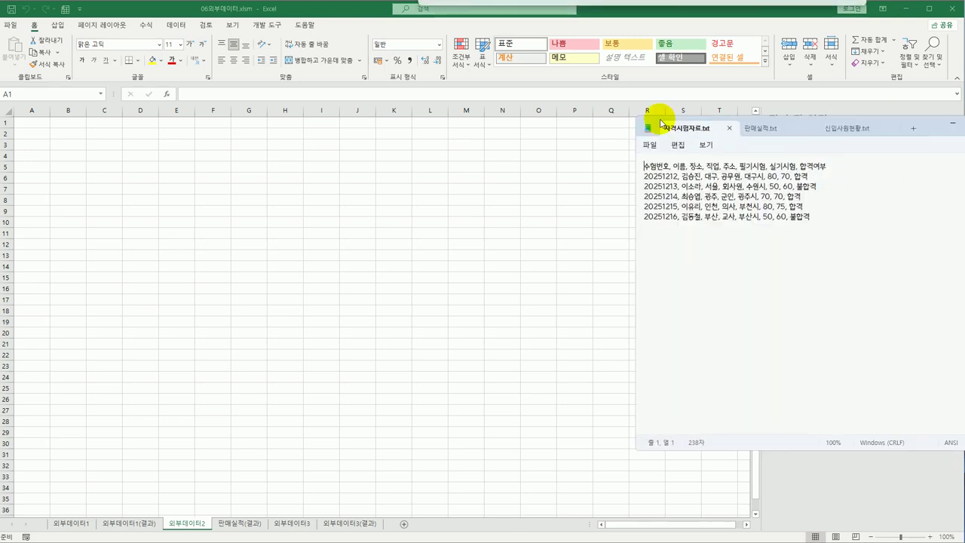
pyautogui.moveTo(657, 120); pyautogui.dragTo(355, 121)
pyautogui.click(483, 130)
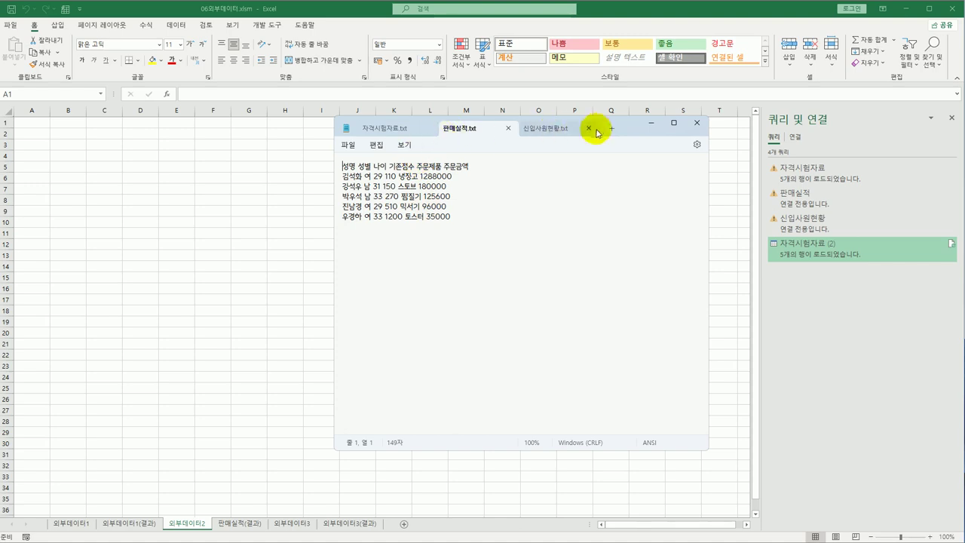
pyautogui.click(651, 122)
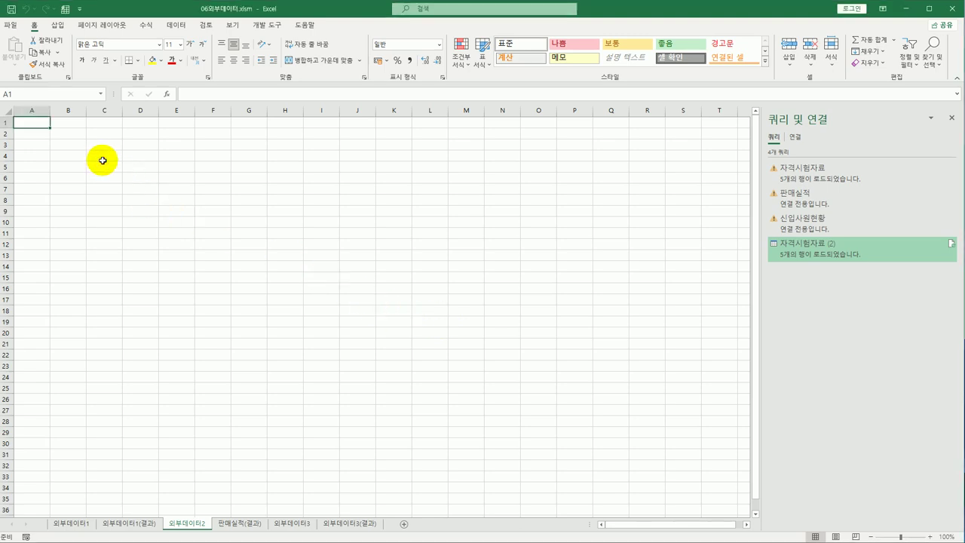
# - Check in the Excel data options that the legacy import wizard 텍스트에서(레거시) is enabled, and accept the options
pyautogui.click(12, 25)
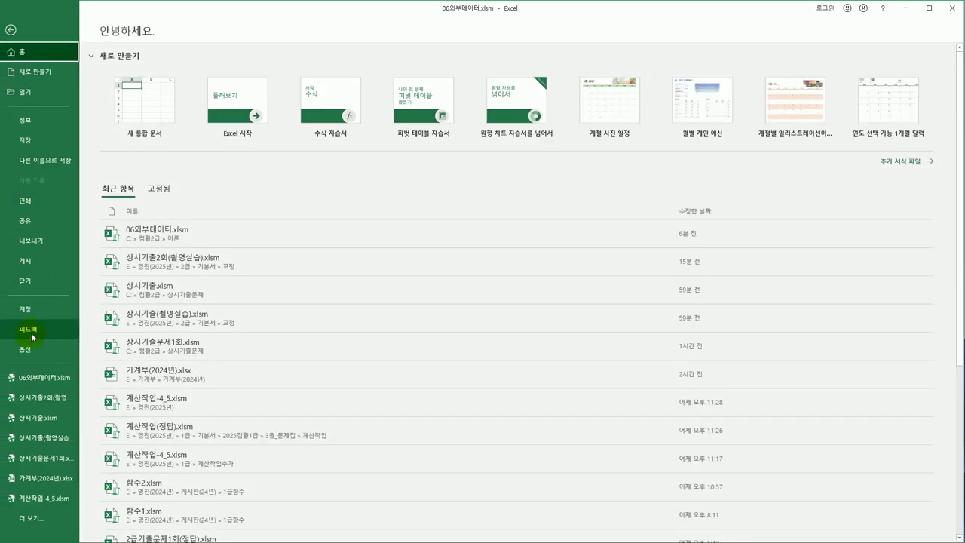
pyautogui.click(28, 349)
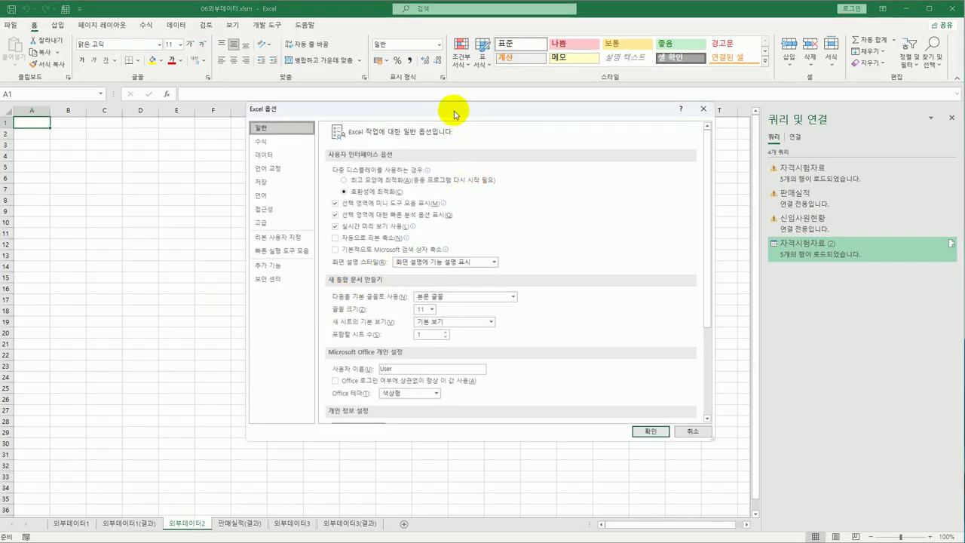
pyautogui.moveTo(454, 114); pyautogui.dragTo(332, 111)
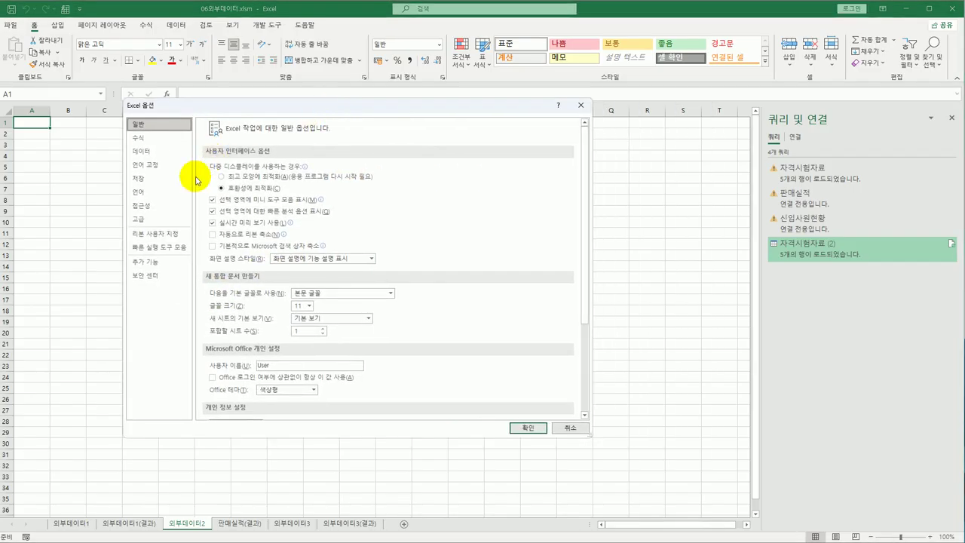
pyautogui.click(151, 153)
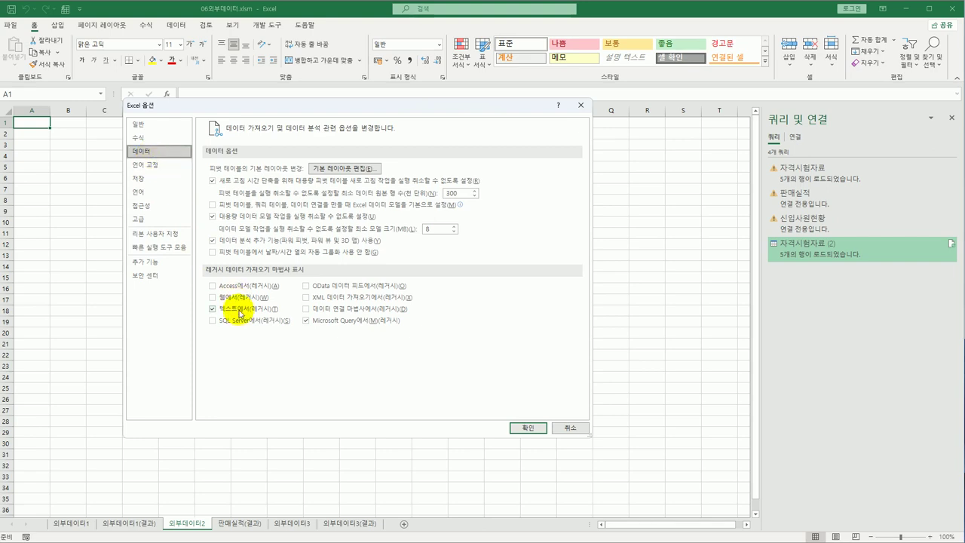
pyautogui.click(526, 428)
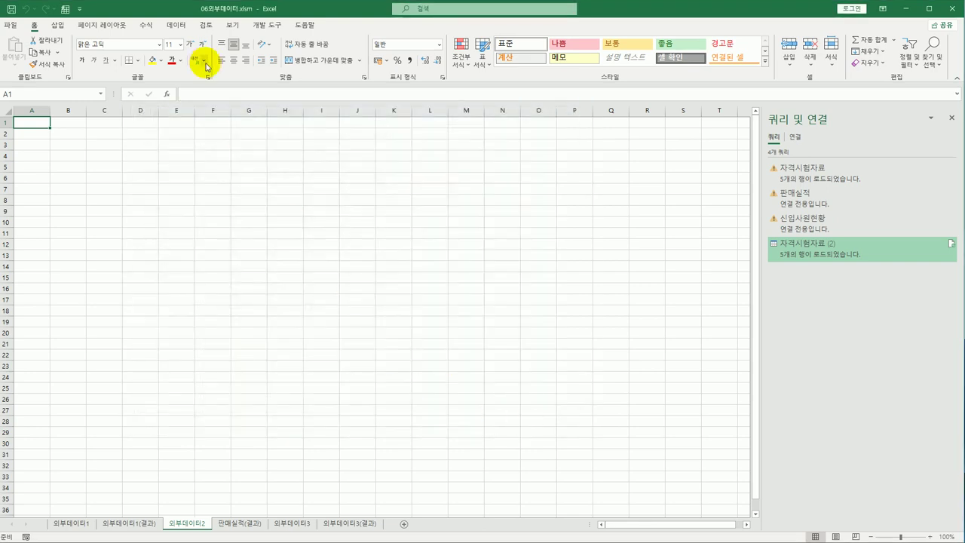
# - Start the legacy text import wizard on the 외부데이터2 sheet with 판매실적.txt as the source file
pyautogui.click(176, 27)
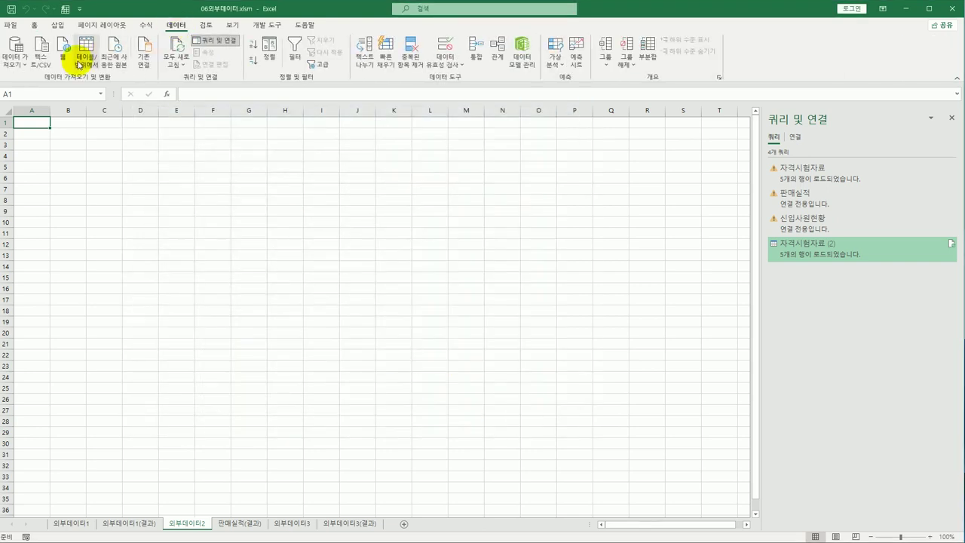
pyautogui.click(20, 67)
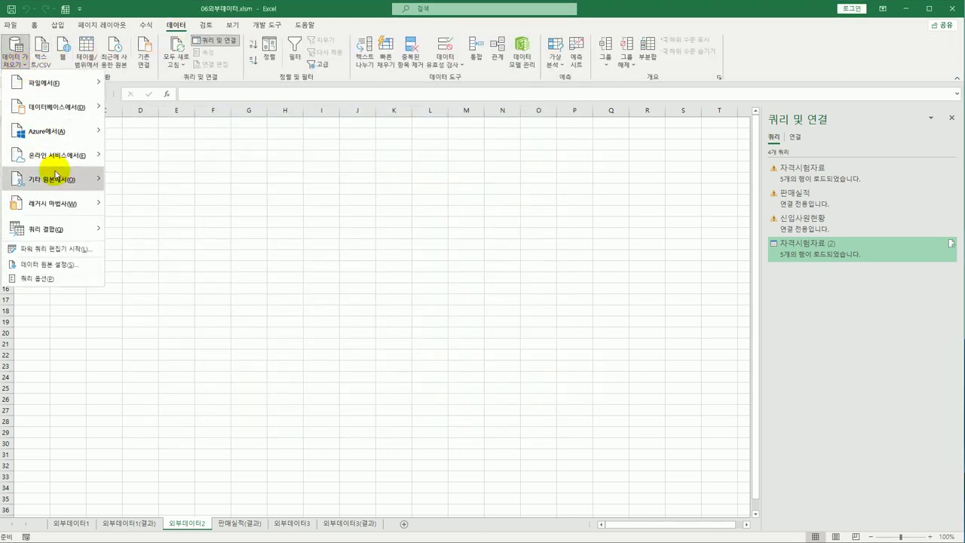
pyautogui.moveTo(62, 205)
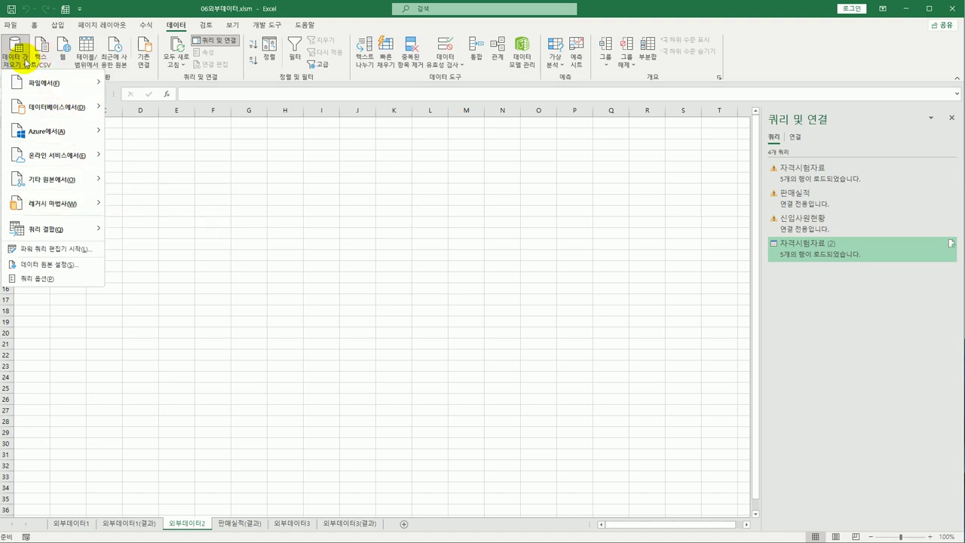
pyautogui.moveTo(31, 200)
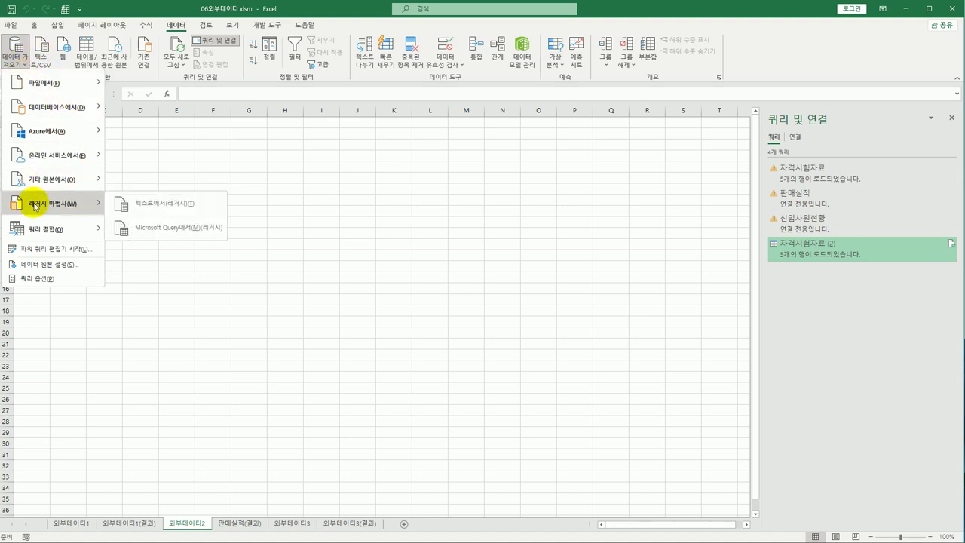
pyautogui.click(163, 211)
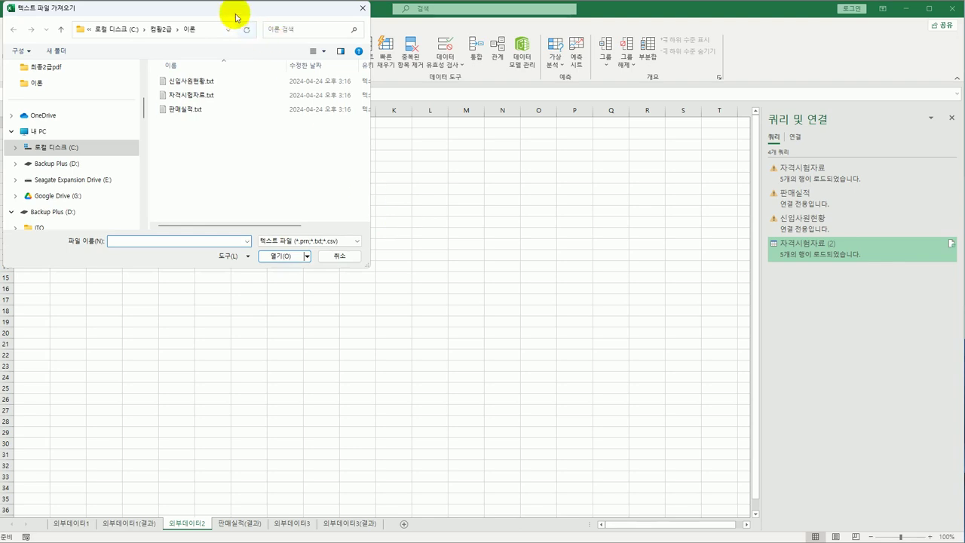
pyautogui.click(202, 117)
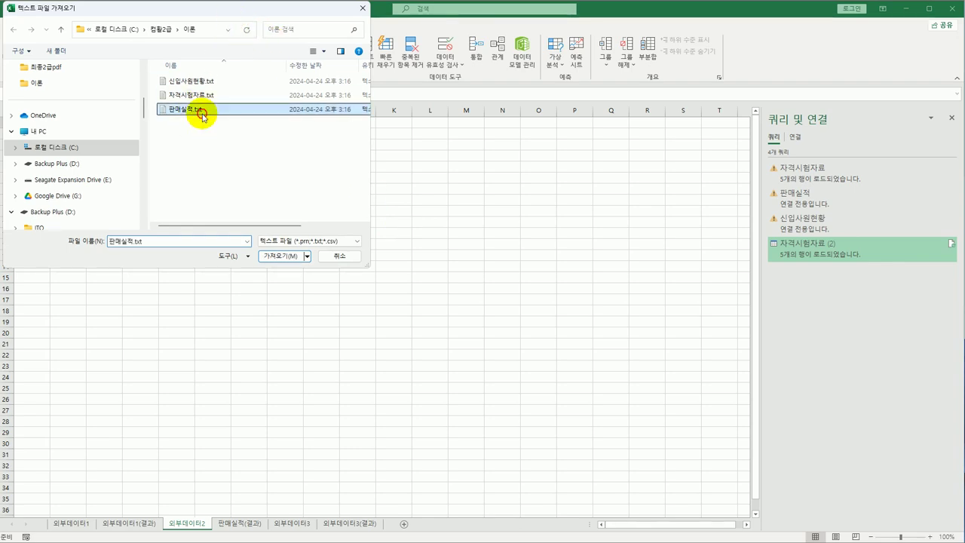
pyautogui.click(278, 260)
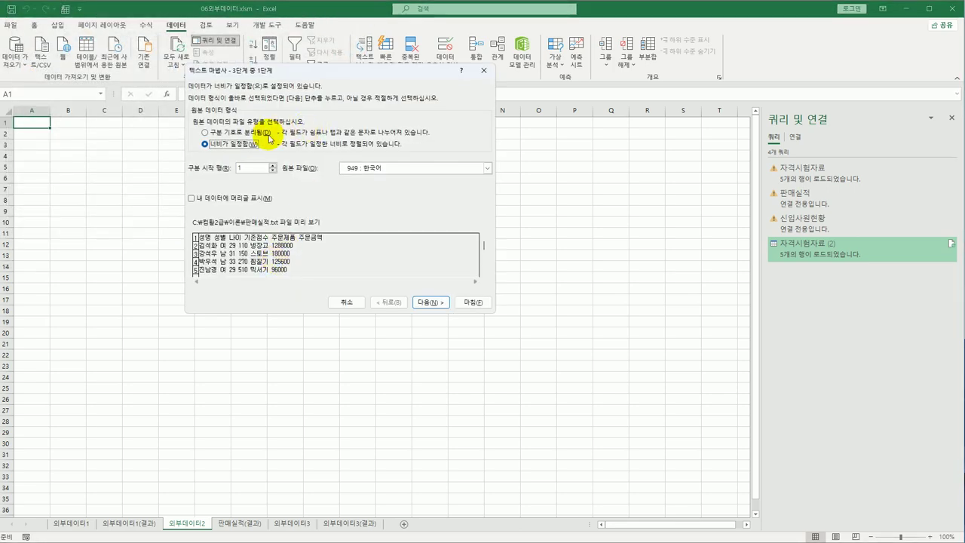
# - Set the source data as delimited with headers included and proceed to the wizard's delimiter settings
pyautogui.click(229, 135)
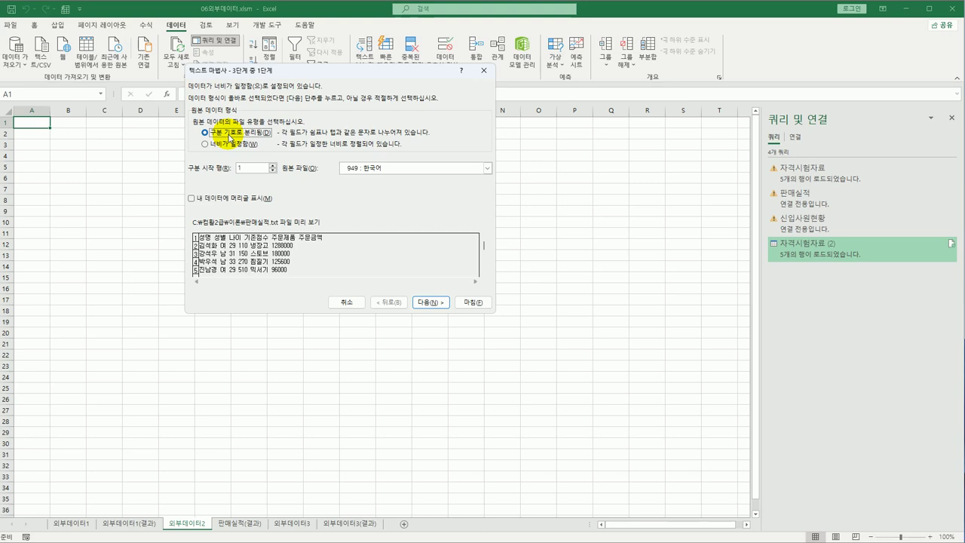
pyautogui.click(243, 199)
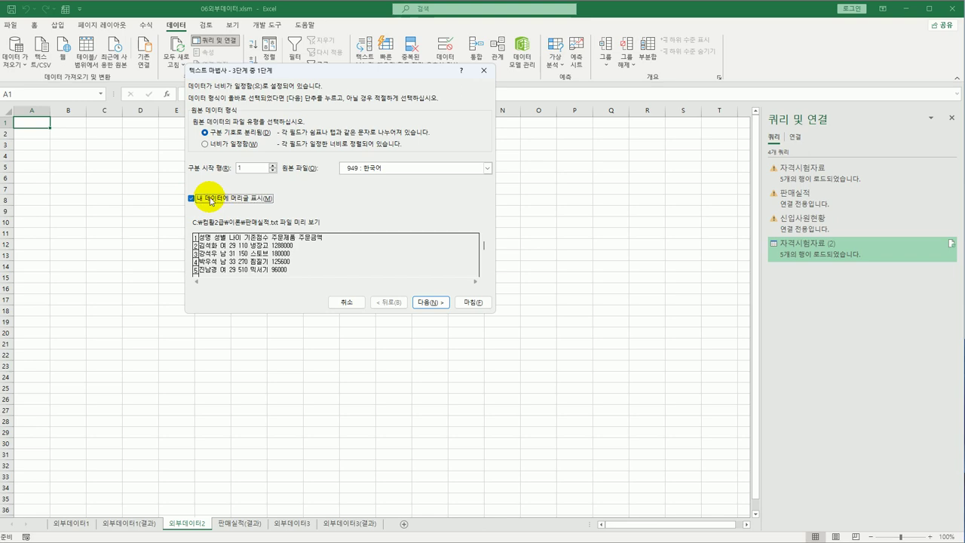
pyautogui.click(431, 301)
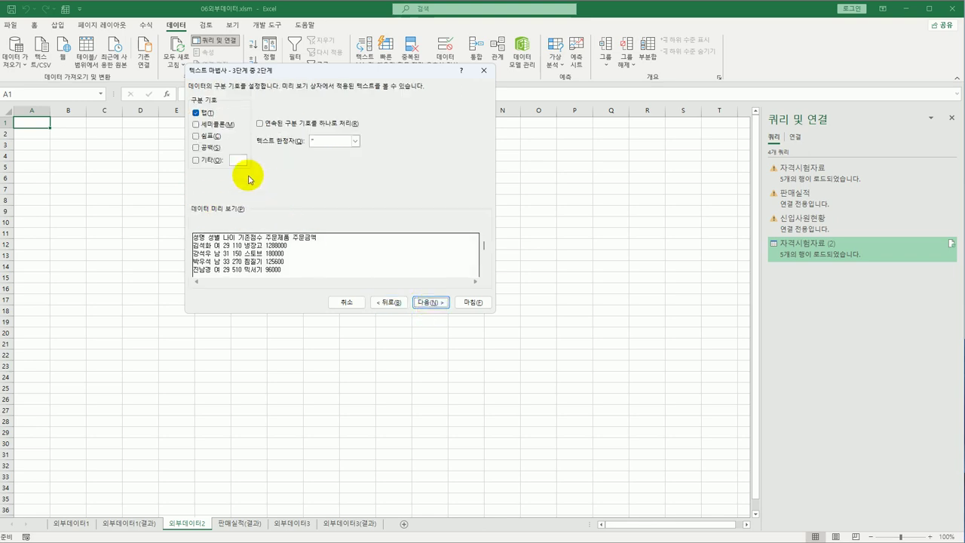
# - Set the space (공백) as the only delimiter, with tab turned off, and proceed to the column data formats
pyautogui.click(196, 112)
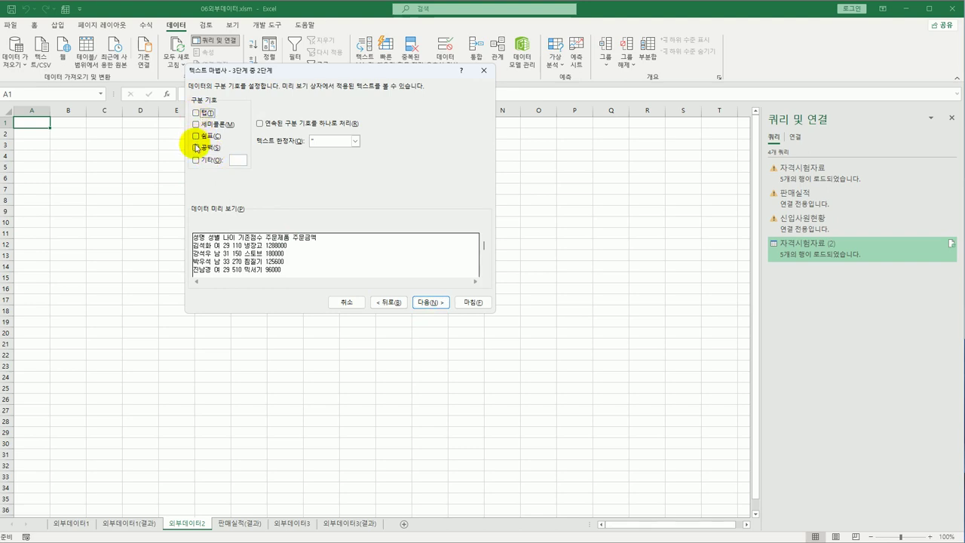
pyautogui.click(196, 148)
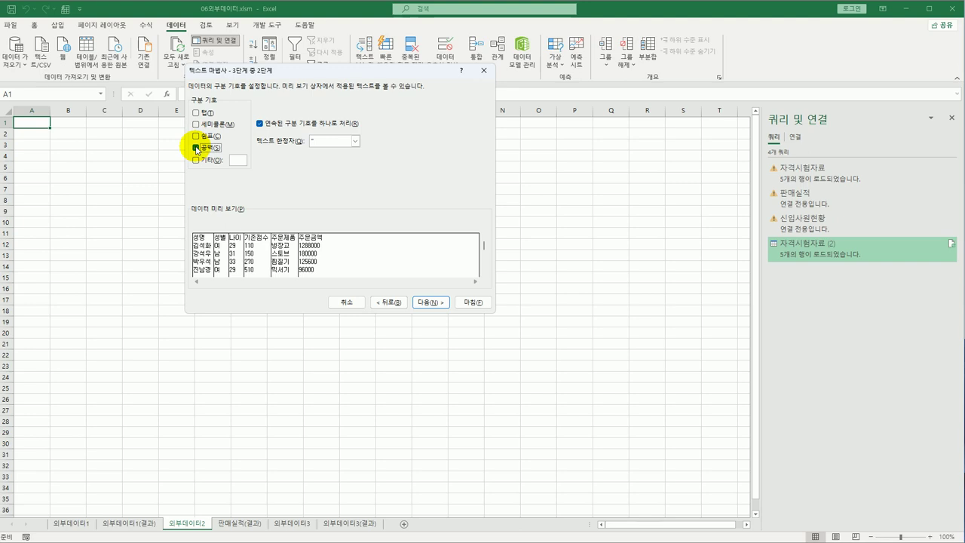
pyautogui.click(433, 303)
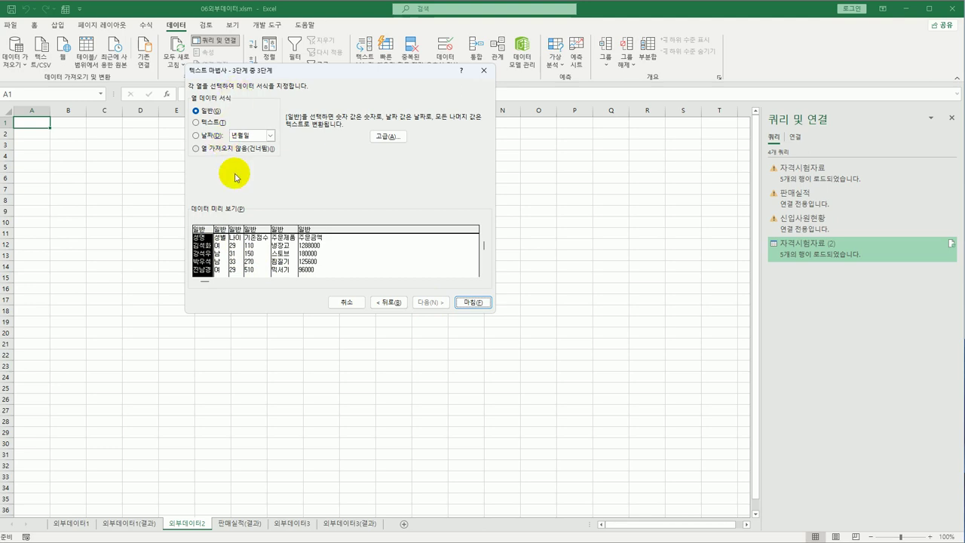
# - Finish the text wizard with the general column format and import the data into a new worksheet
pyautogui.click(472, 303)
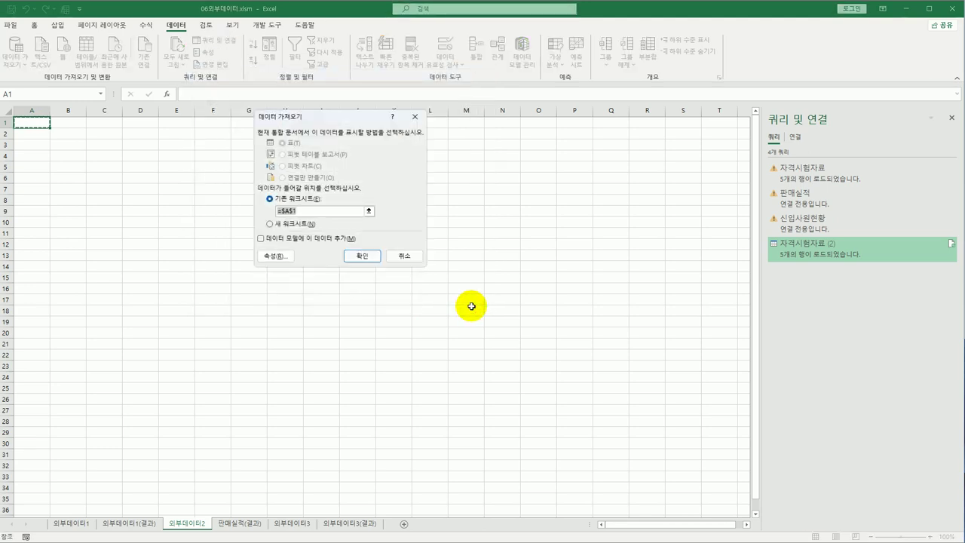
pyautogui.click(291, 224)
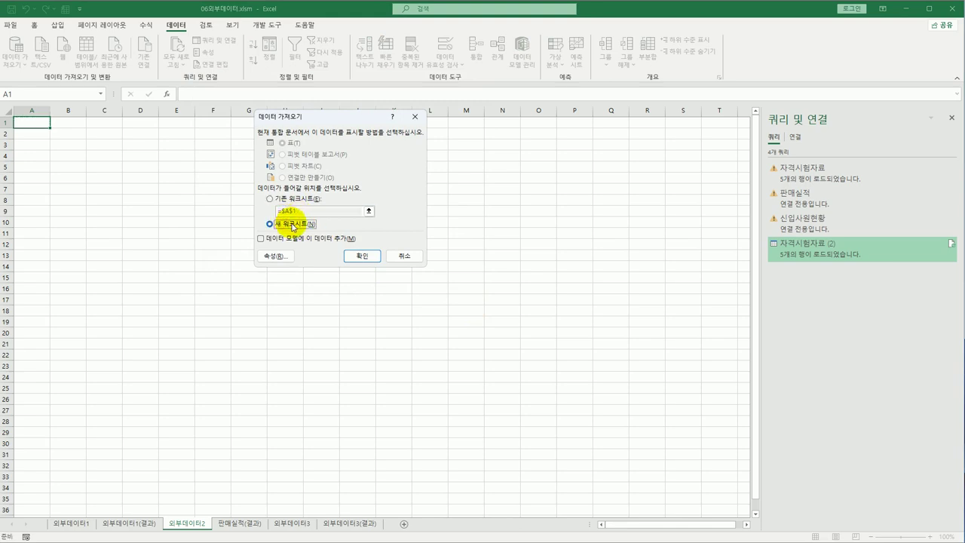
pyautogui.click(361, 256)
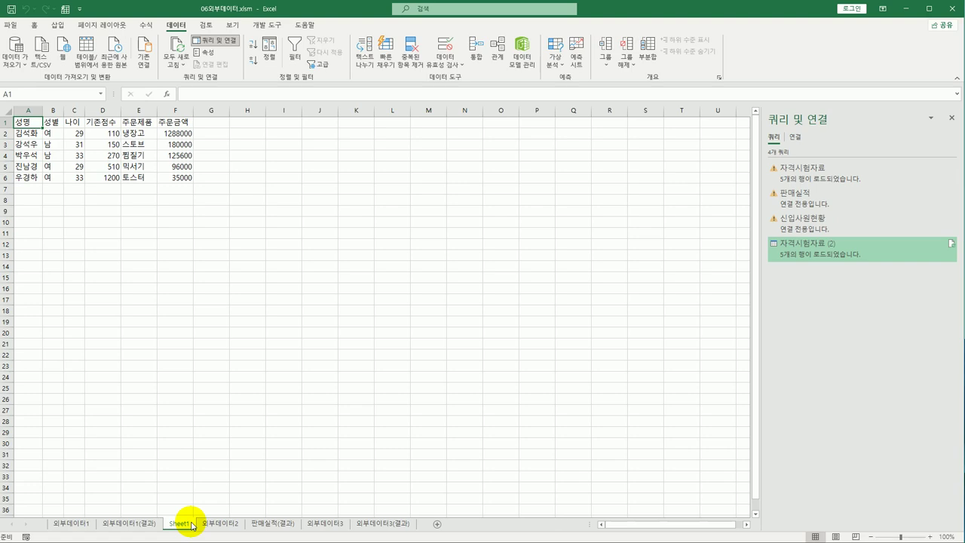
# - Move the new sheet after 외부데이터2, rename it 판매실적, and compare it with the 판매실적(결과) sheet
pyautogui.moveTo(191, 525); pyautogui.dragTo(246, 524)
pyautogui.doubleClick(238, 525)
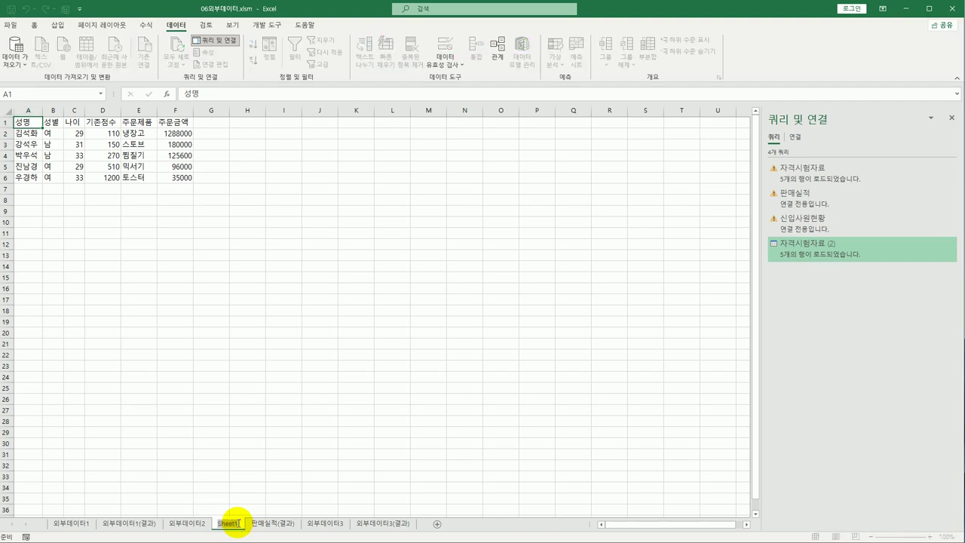
pyautogui.write('ㅂ')
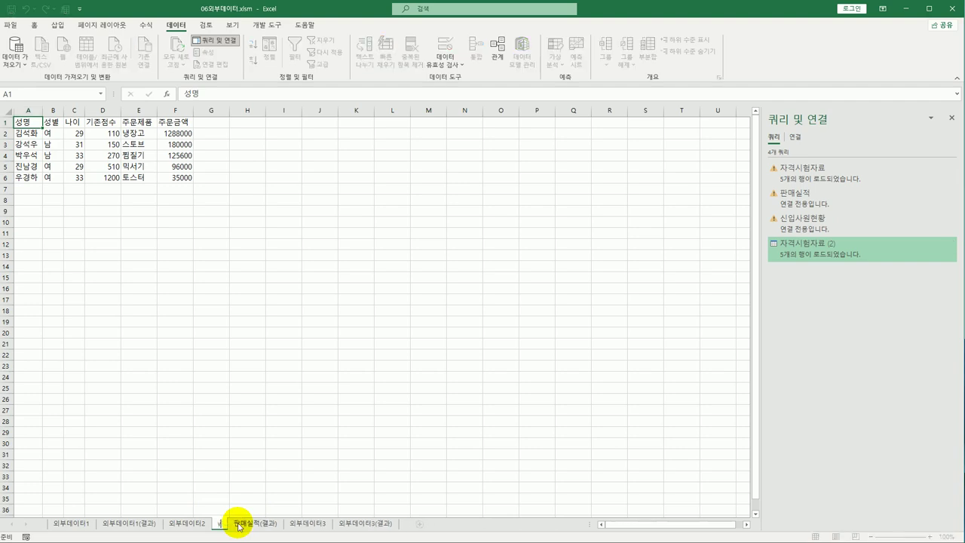
pyautogui.write('판매실제')
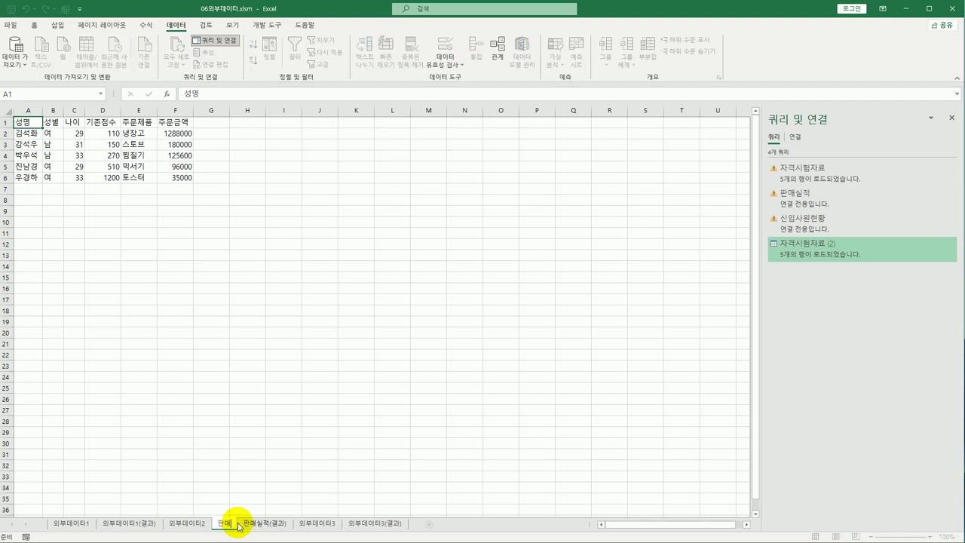
pyautogui.press('Return')
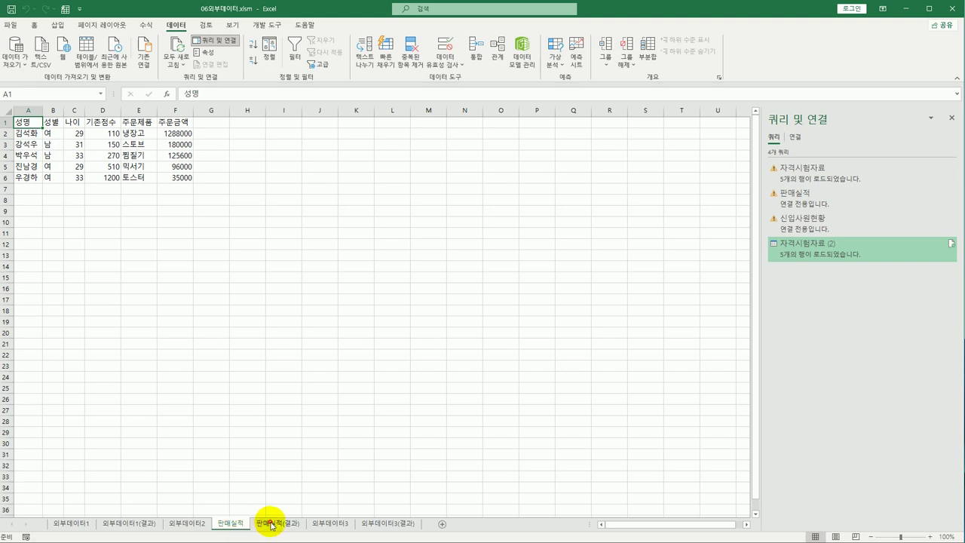
pyautogui.click(271, 524)
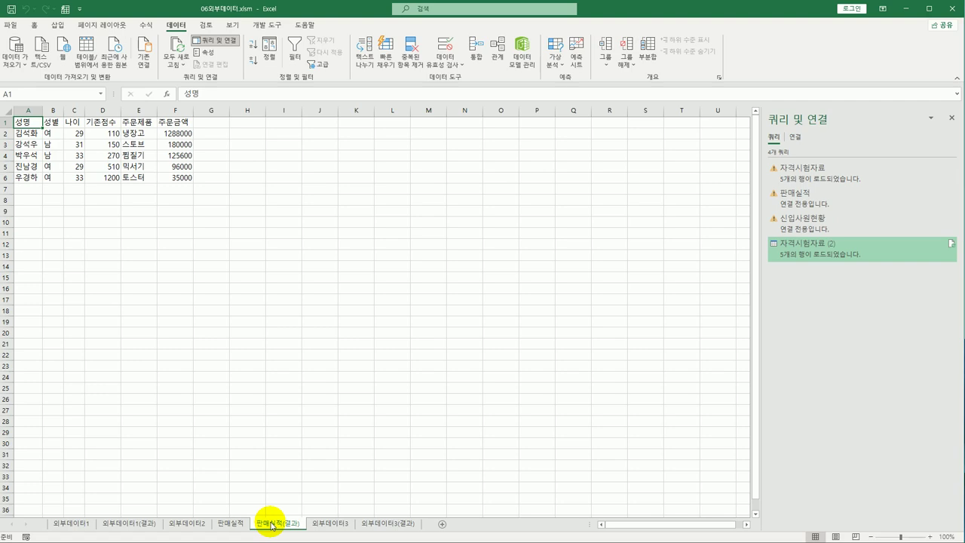
# - Switch to the 외부데이터3 sheet and review the tab-separated contents of 신입사원현황.txt in Notepad
pyautogui.click(330, 524)
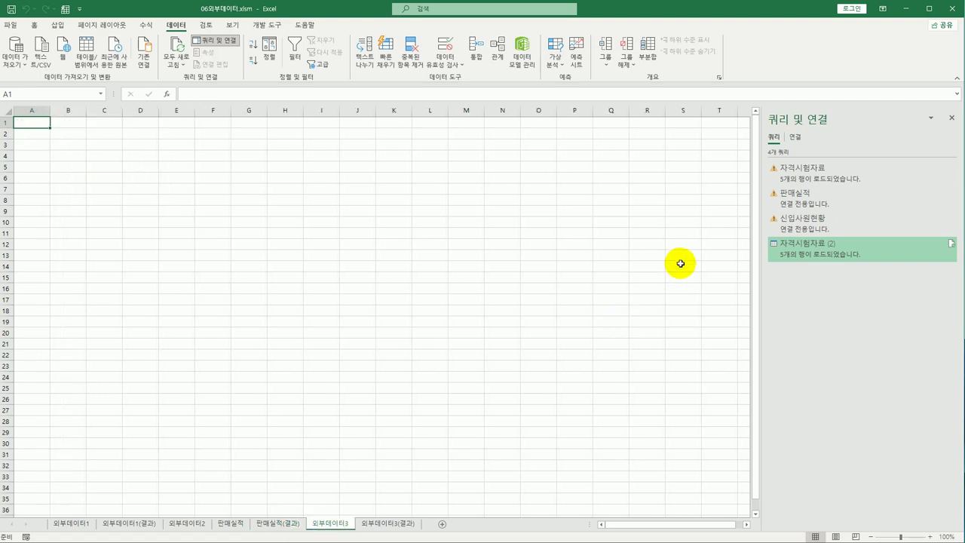
pyautogui.click(951, 118)
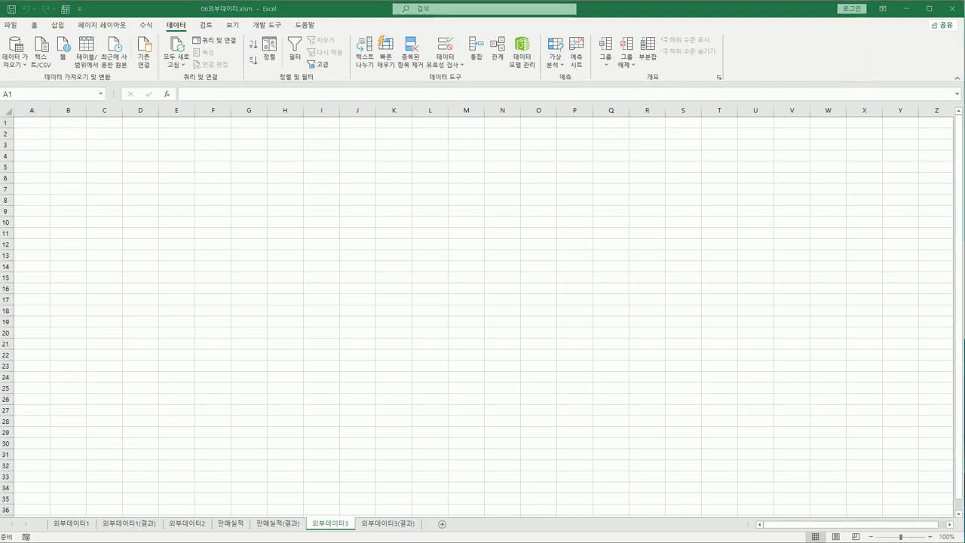
pyautogui.moveTo(964, 67); pyautogui.dragTo(646, 146)
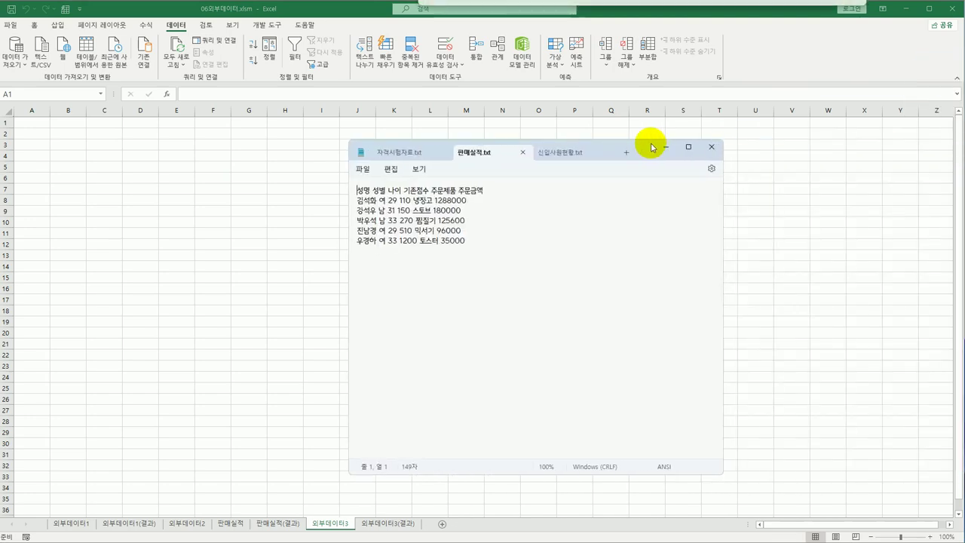
pyautogui.click(560, 153)
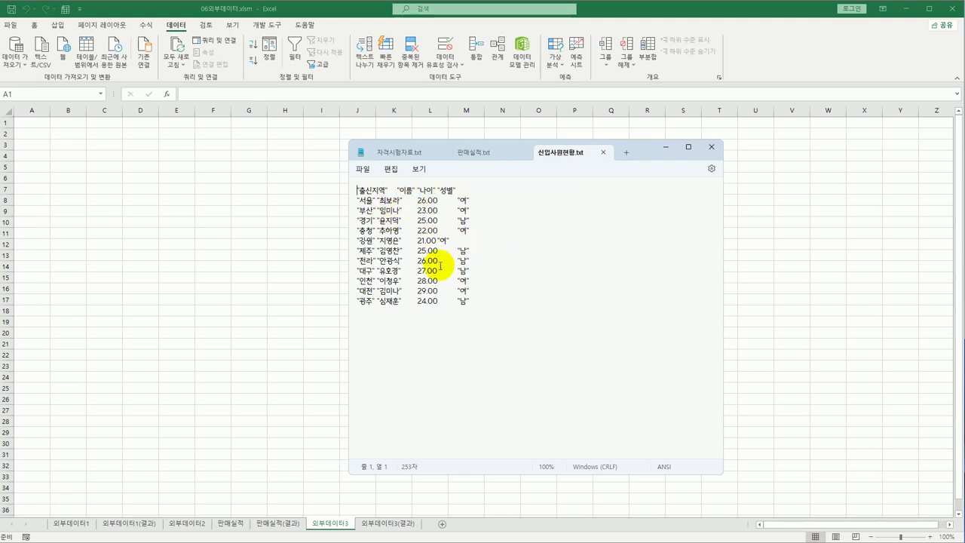
pyautogui.click(438, 241)
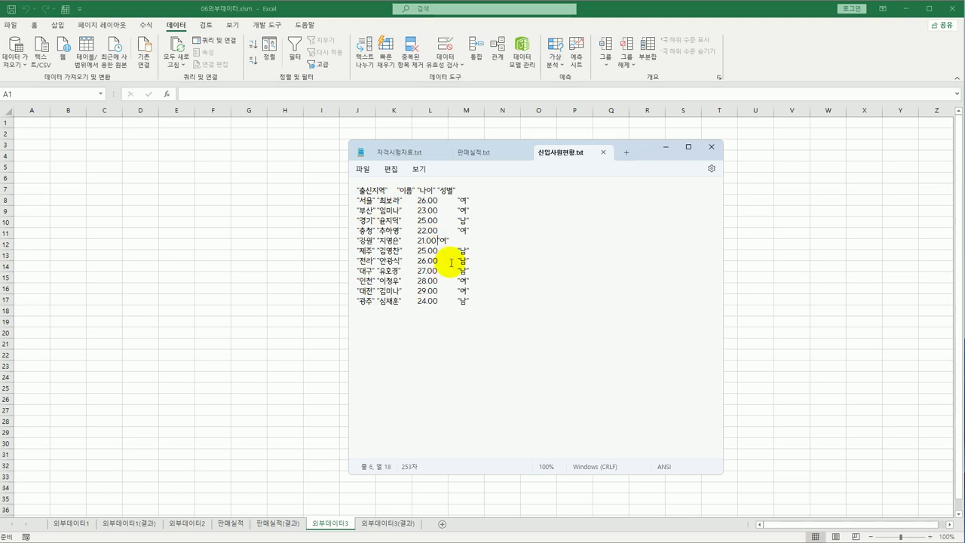
pyautogui.press('Left')
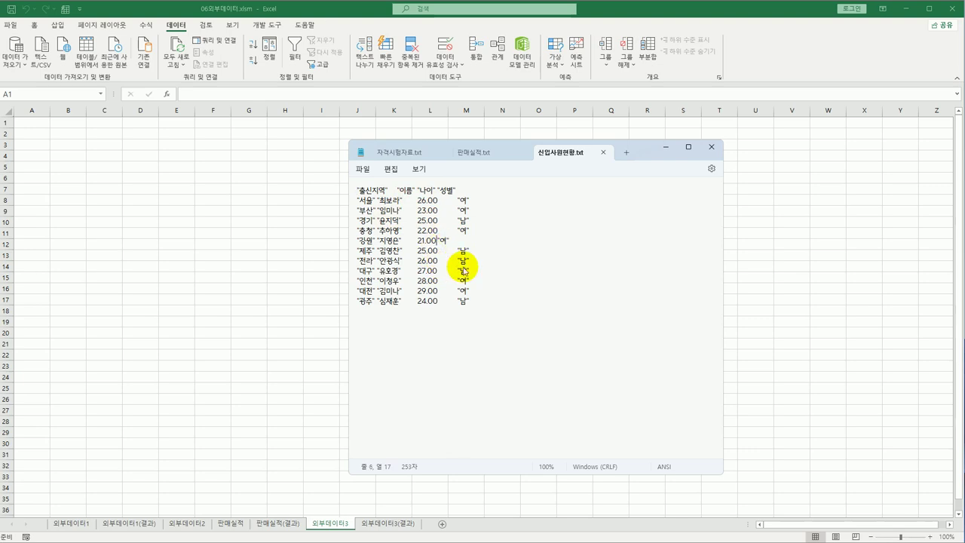
pyautogui.click(663, 148)
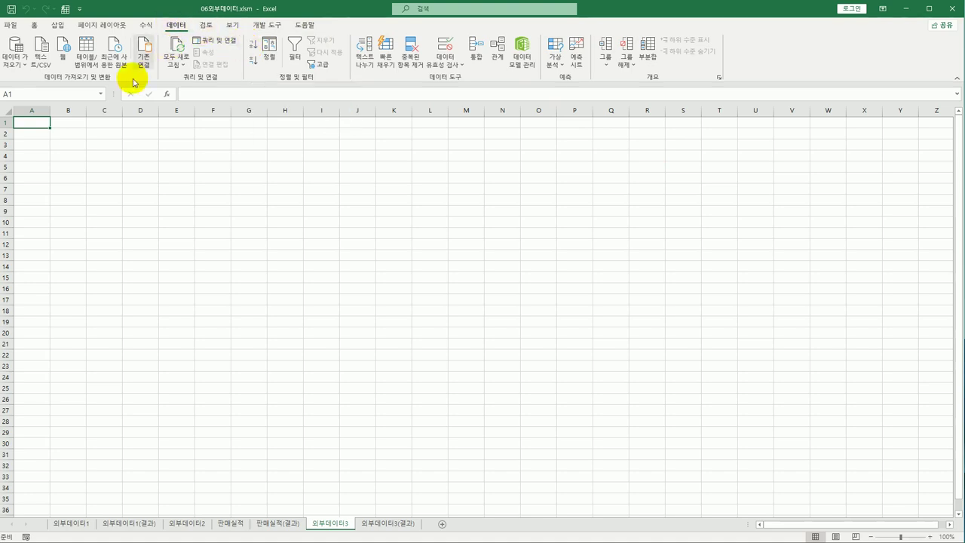
# - Start the text/CSV import on the 외부데이터3 sheet with 신입사원현황.txt and check the tab delimiter in the preview
pyautogui.click(47, 60)
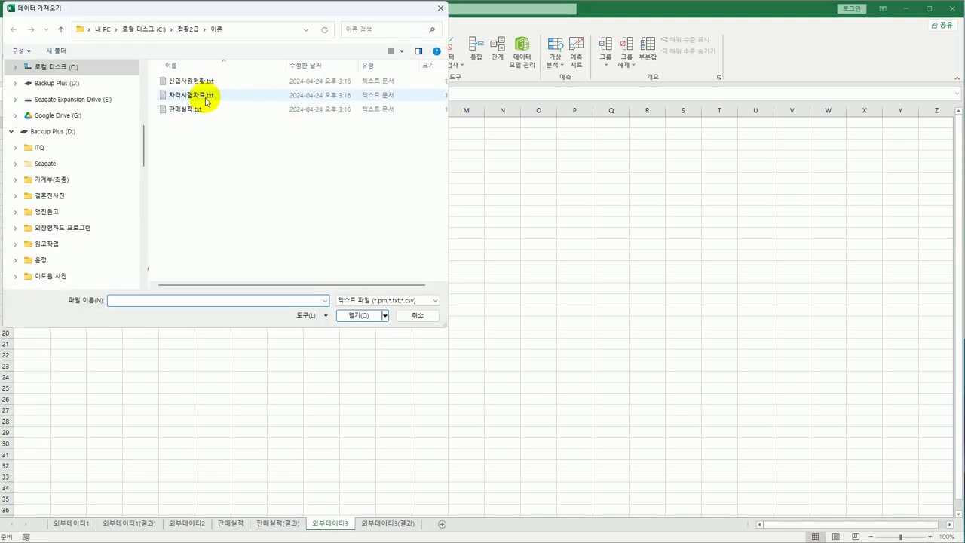
pyautogui.click(202, 82)
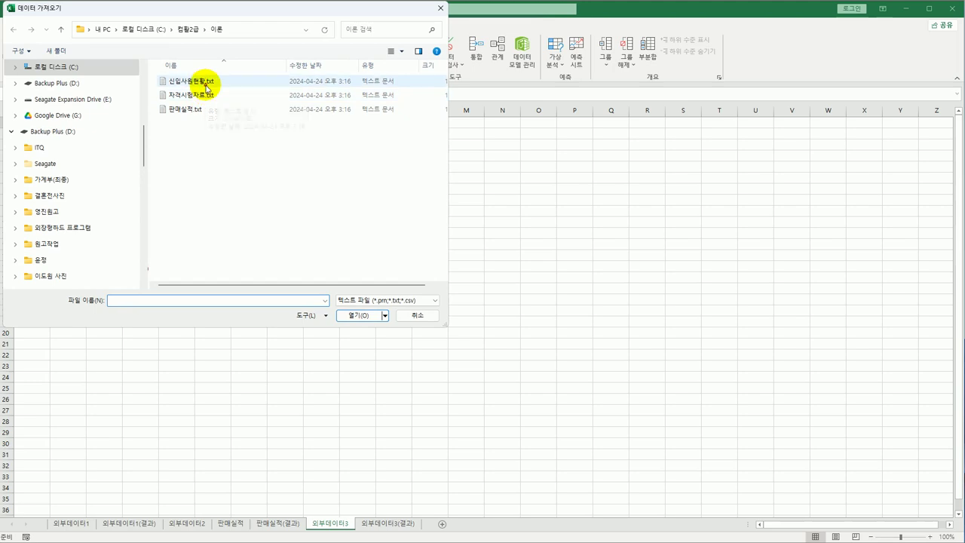
pyautogui.click(351, 315)
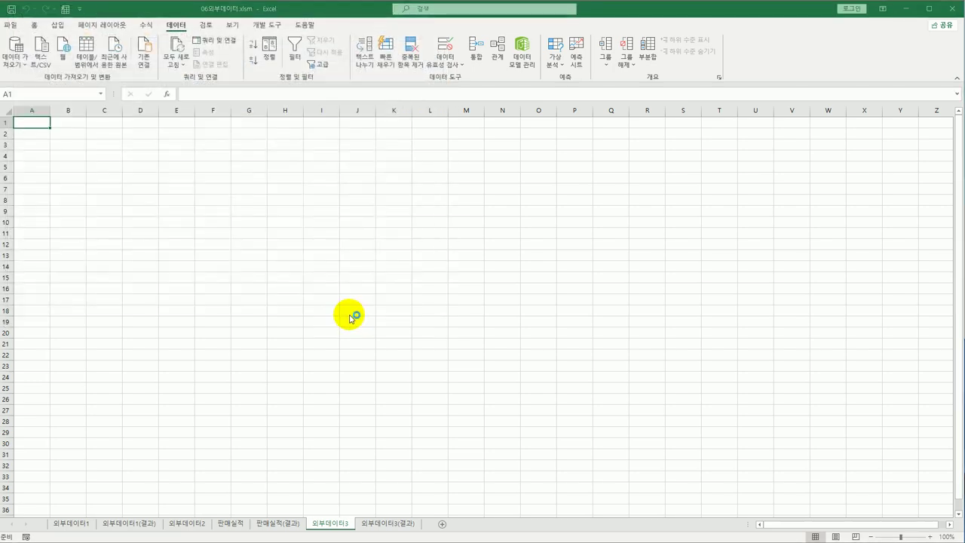
pyautogui.moveTo(559, 122); pyautogui.dragTo(205, 99)
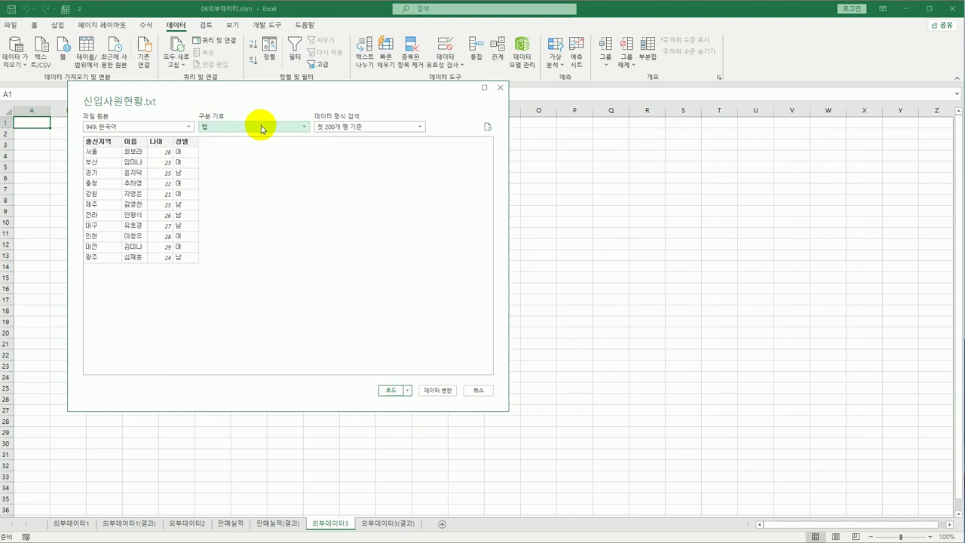
# - Load the imported data as a table into the existing worksheet at cell A1 of 외부데이터3
pyautogui.click(407, 390)
pyautogui.click(422, 413)
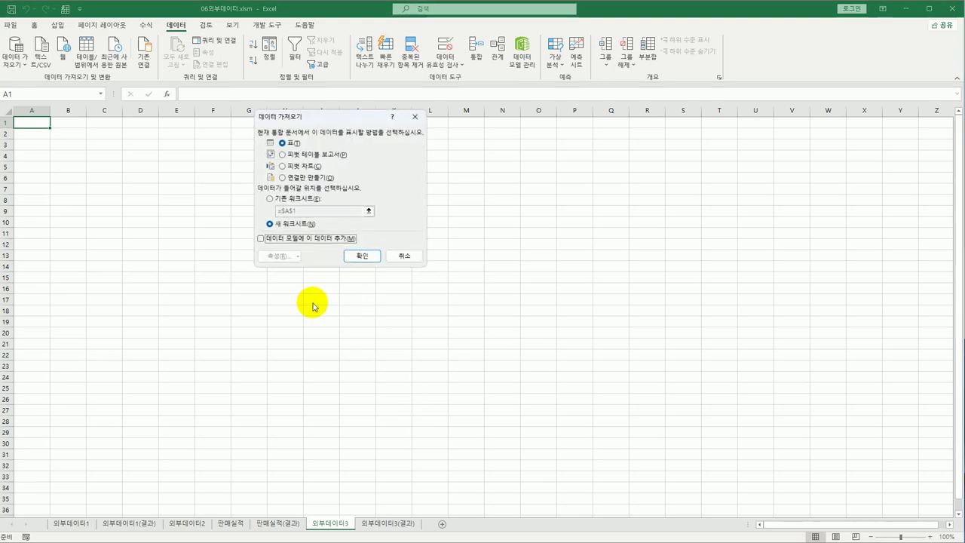
pyautogui.click(283, 201)
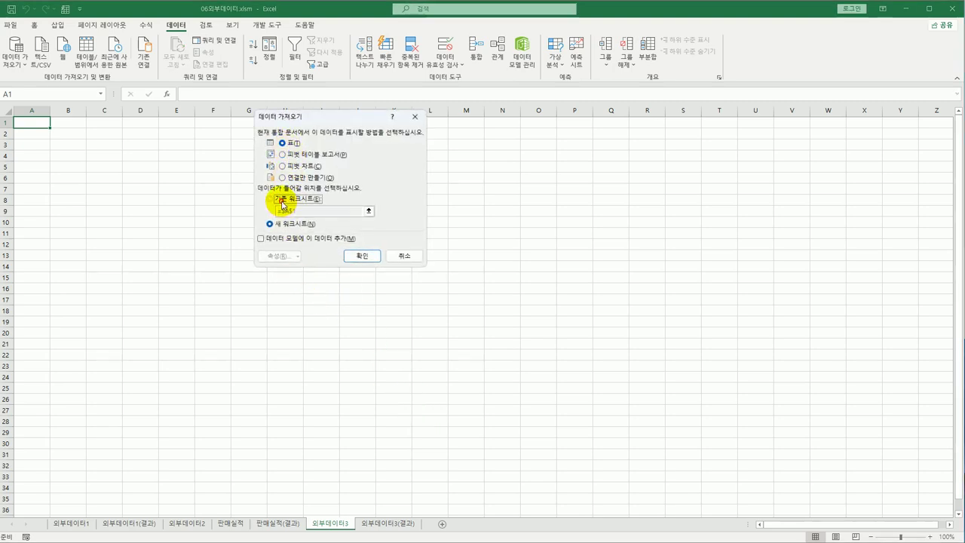
pyautogui.click(27, 123)
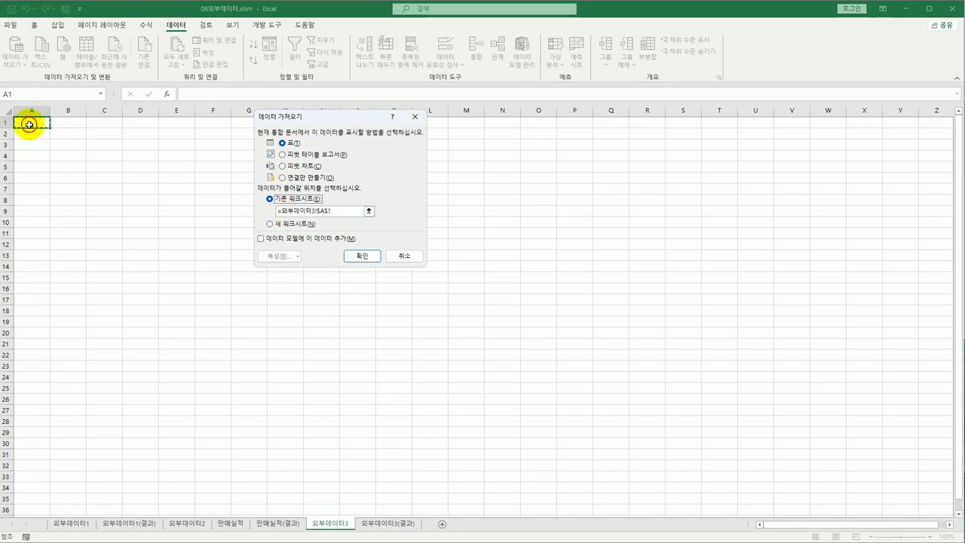
pyautogui.click(349, 259)
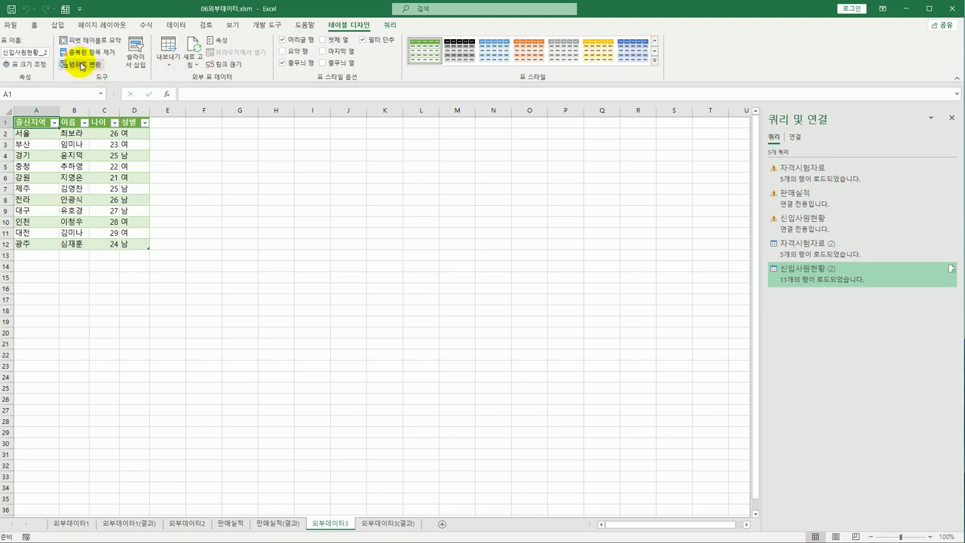
# - Convert the imported employee table to a normal range and accept the removal of its query definition
pyautogui.click(82, 66)
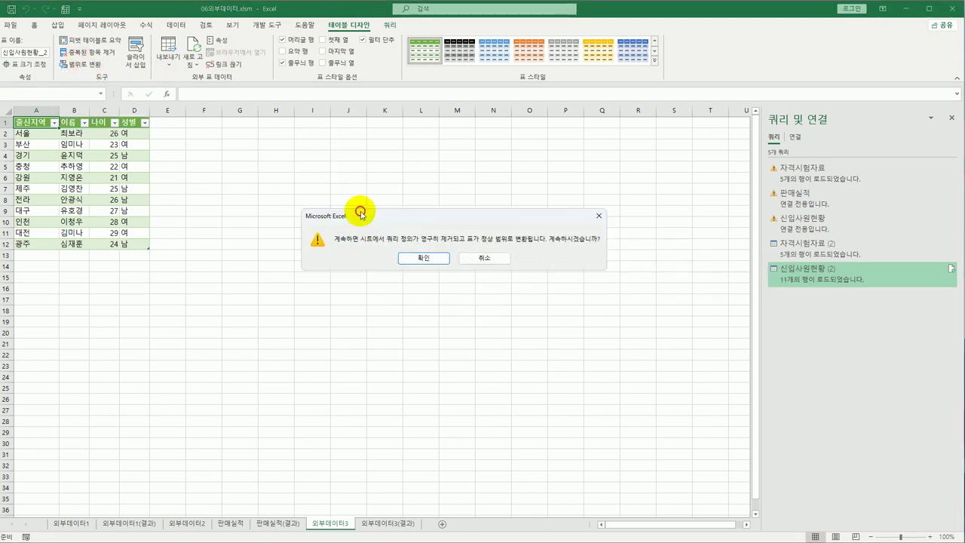
pyautogui.moveTo(361, 214); pyautogui.dragTo(296, 171)
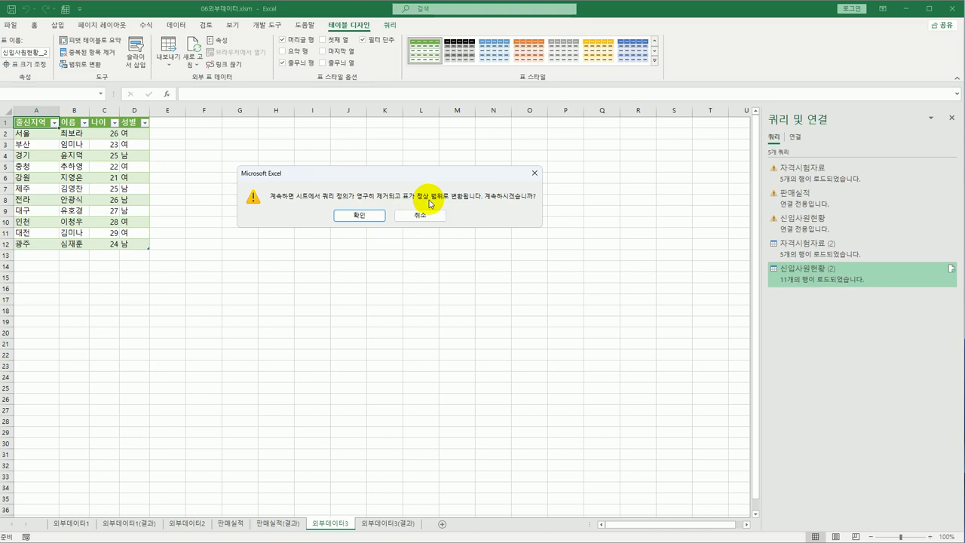
pyautogui.click(364, 215)
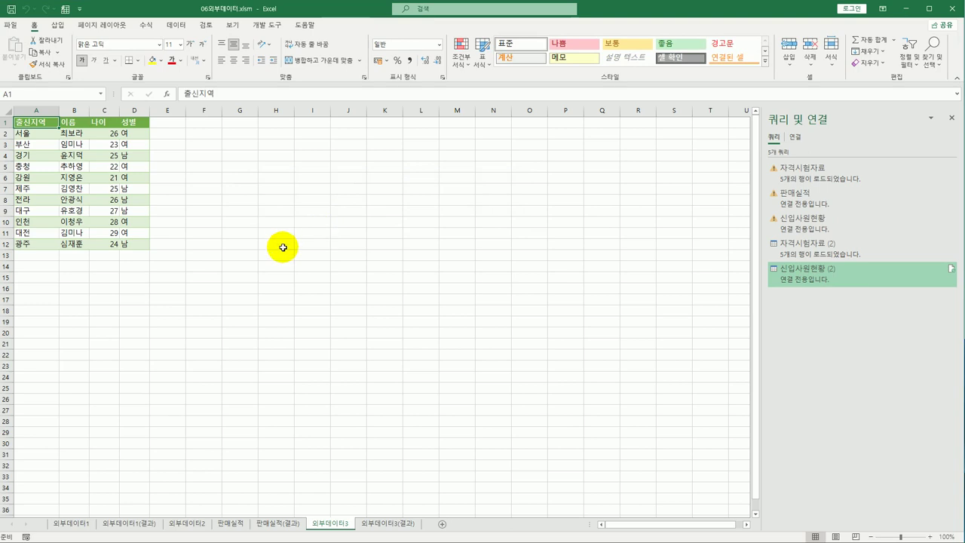
pyautogui.click(281, 277)
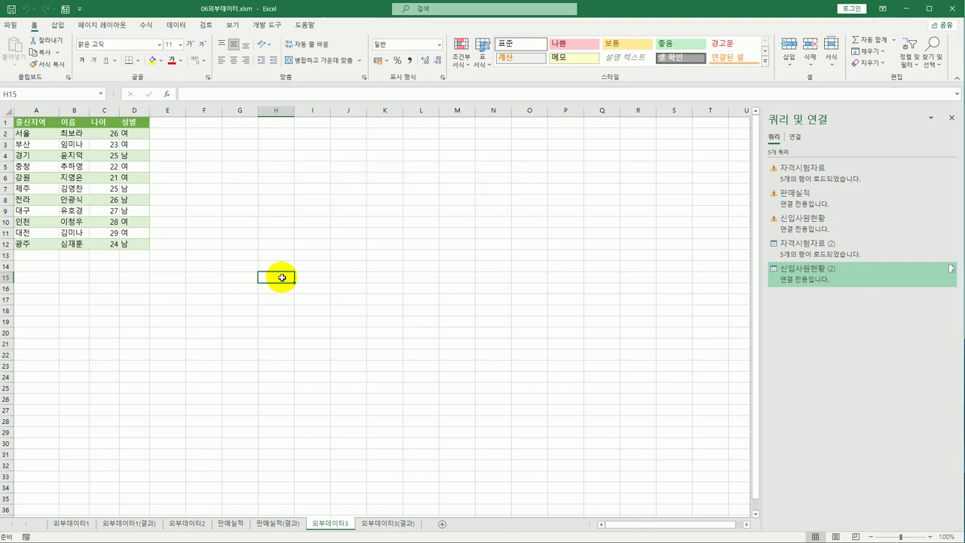
pyautogui.click(174, 25)
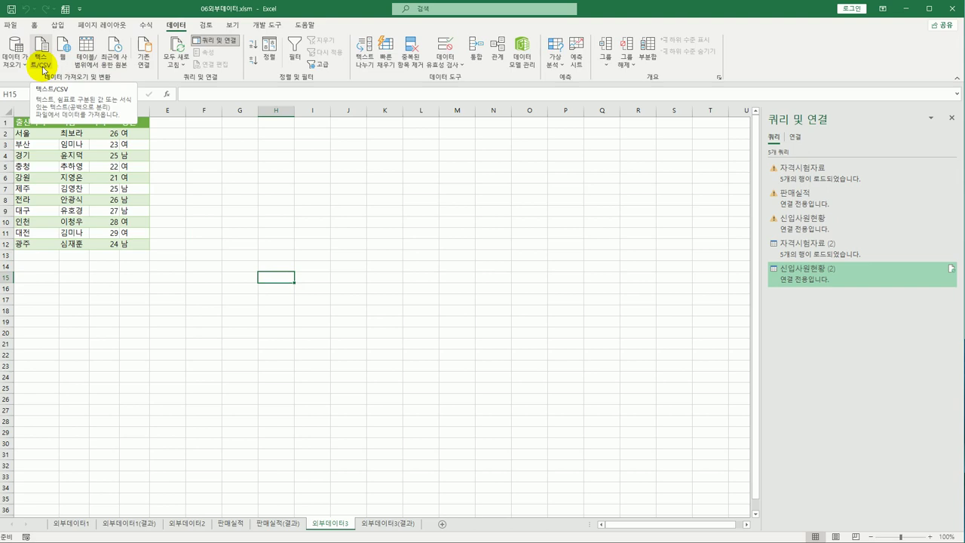
pyautogui.click(16, 51)
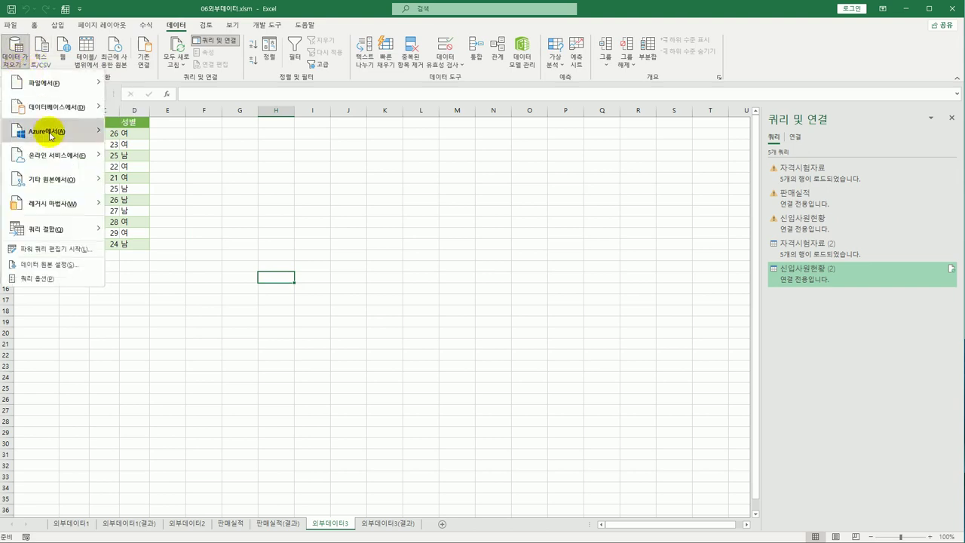
pyautogui.moveTo(59, 208)
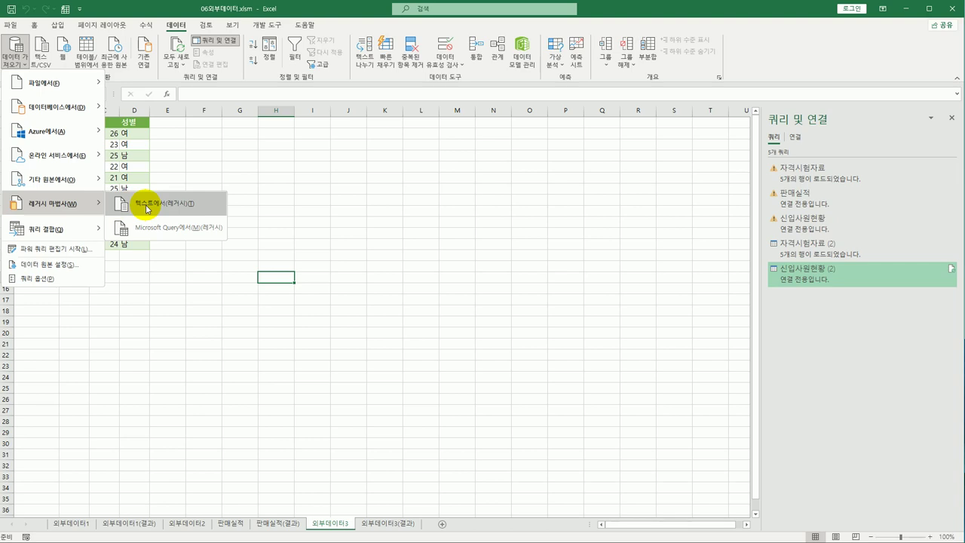
pyautogui.click(352, 217)
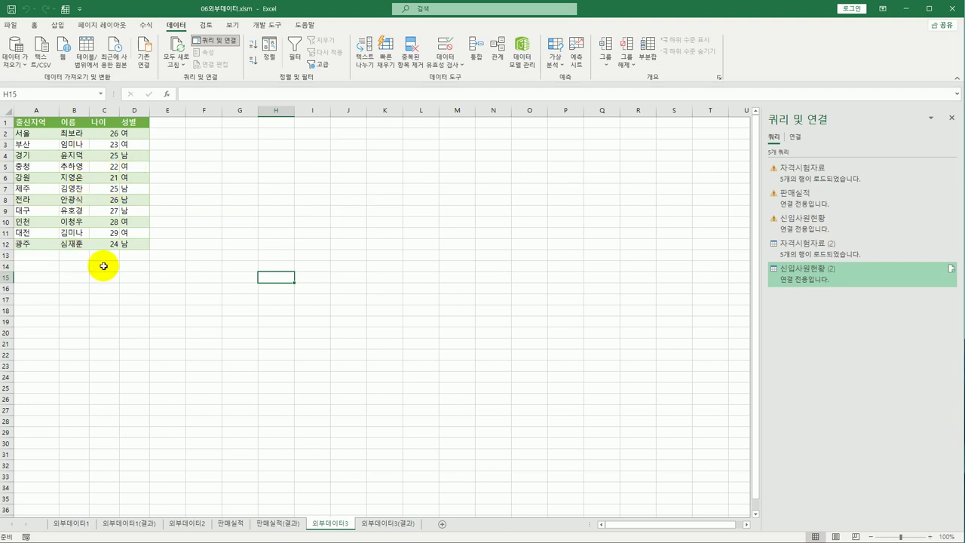
# - Compare the imported data on the 외부데이터3 sheet with the 외부데이터3(결과) sheet
pyautogui.click(110, 208)
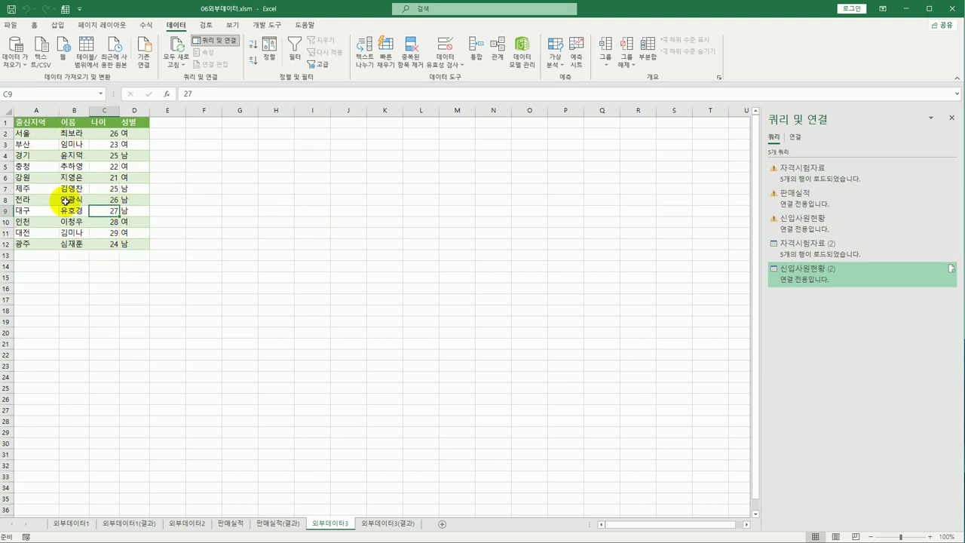
pyautogui.click(390, 526)
pyautogui.click(336, 525)
pyautogui.click(373, 525)
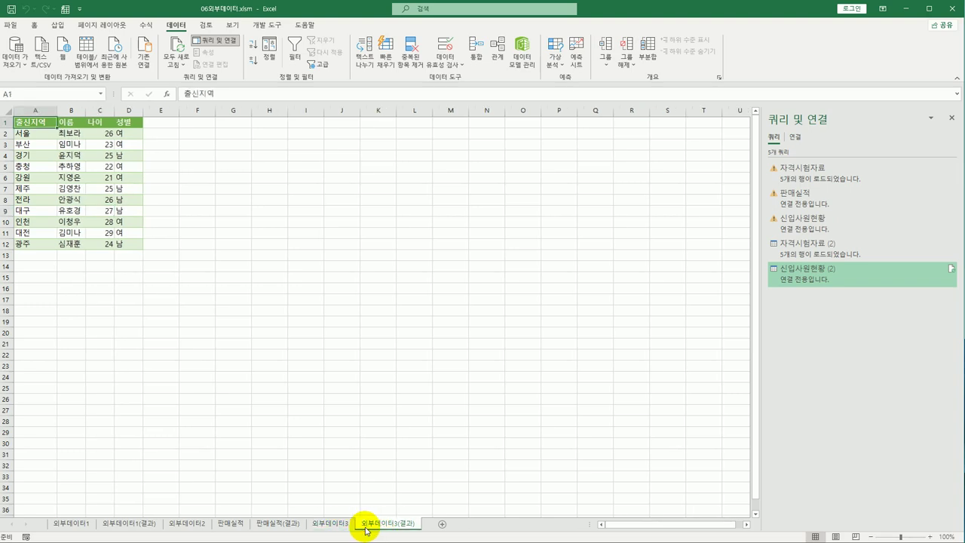
pyautogui.click(336, 525)
pyautogui.click(392, 525)
pyautogui.click(359, 319)
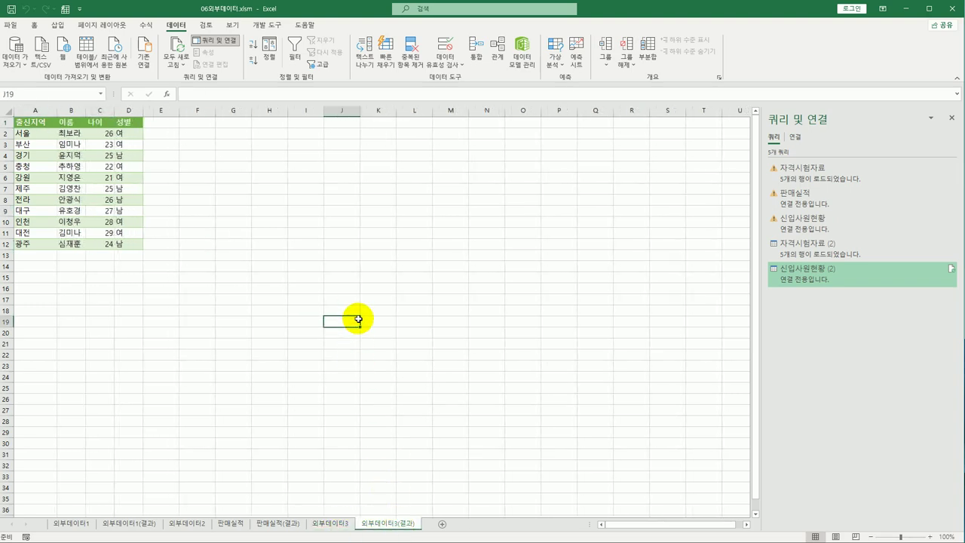